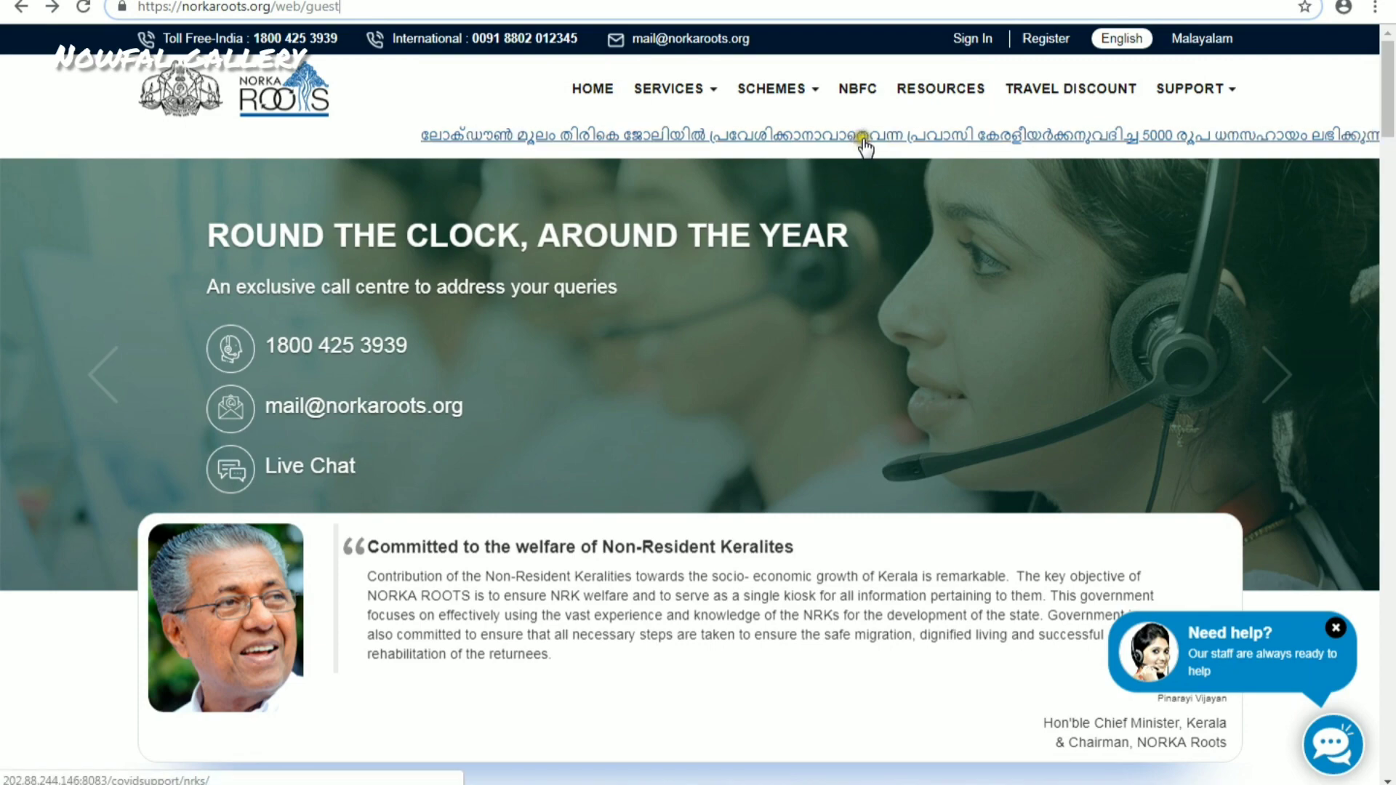
- Open the COVID financial assistance application page and highlight its web address
{"action": "left_click", "coordinate": [855, 140]}
{"action": "left_click", "coordinate": [219, 7]}
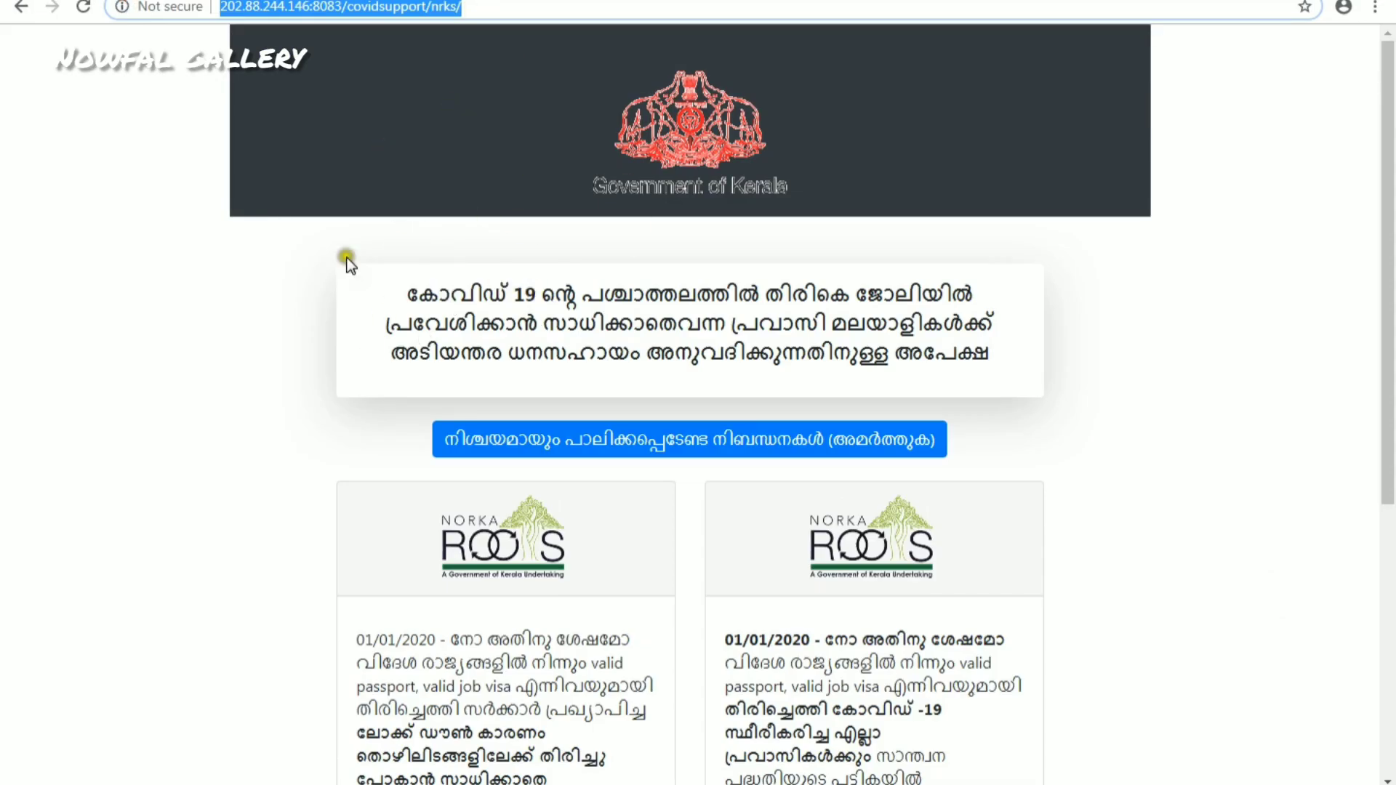
{"action": "left_click", "coordinate": [480, 7]}
{"action": "left_click_drag", "start_coordinate": [530, 10], "coordinate": [200, 7]}
- Highlight the Malayalam application heading, then scroll down to the two assistance cards
{"action": "left_click_drag", "start_coordinate": [404, 293], "coordinate": [994, 356]}
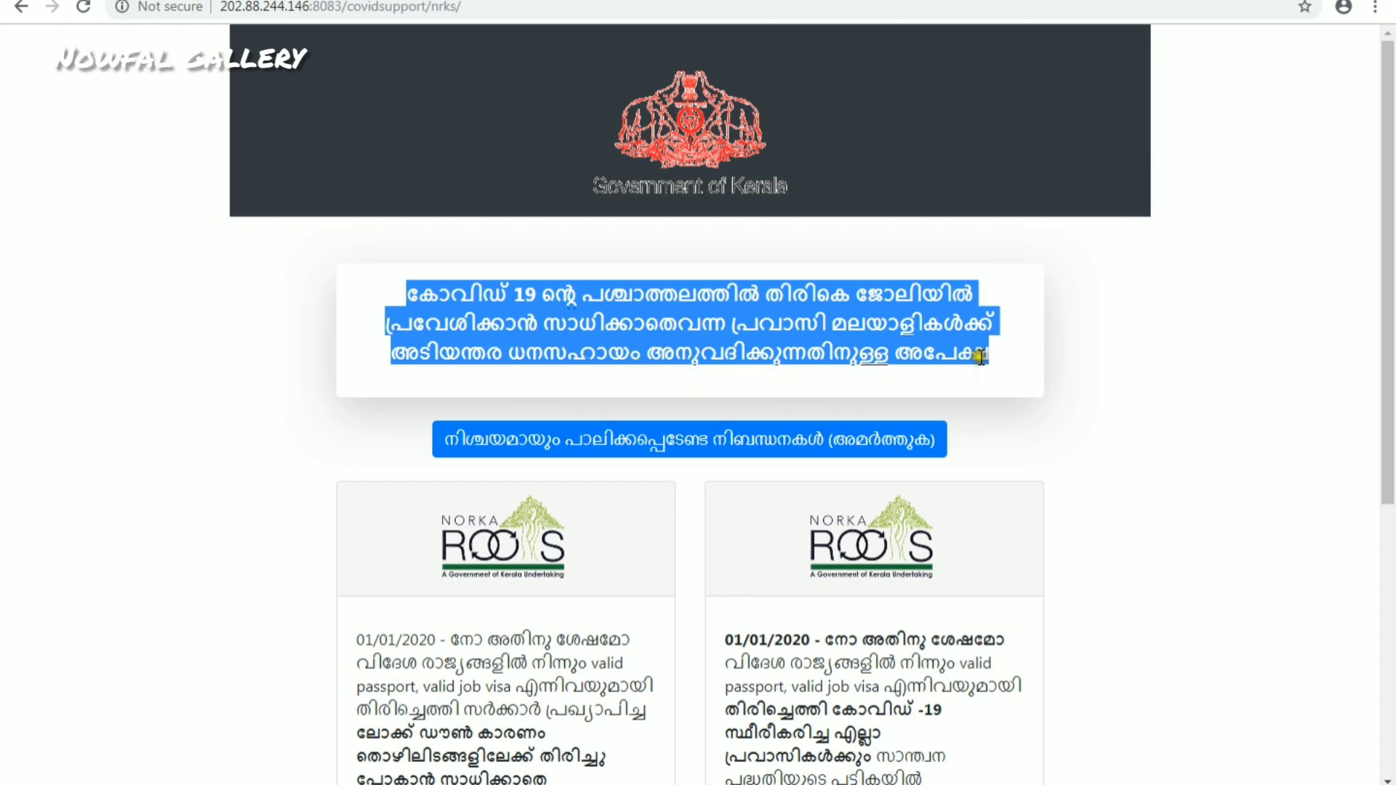
{"action": "left_click", "coordinate": [1074, 381]}
{"action": "scroll", "coordinate": [608, 306], "scroll_direction": "down", "scroll_amount": 1}
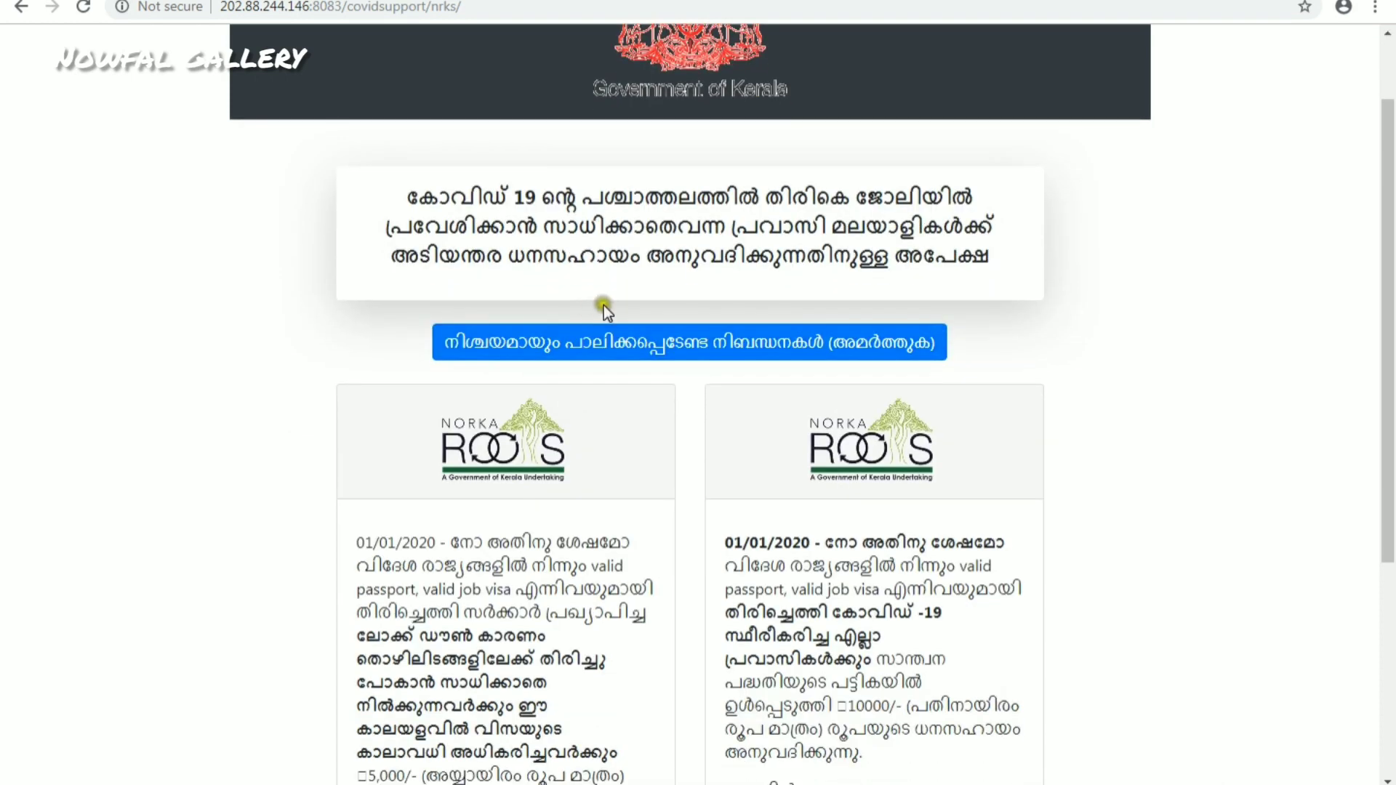
{"action": "scroll", "coordinate": [709, 351], "scroll_direction": "down", "scroll_amount": 1}
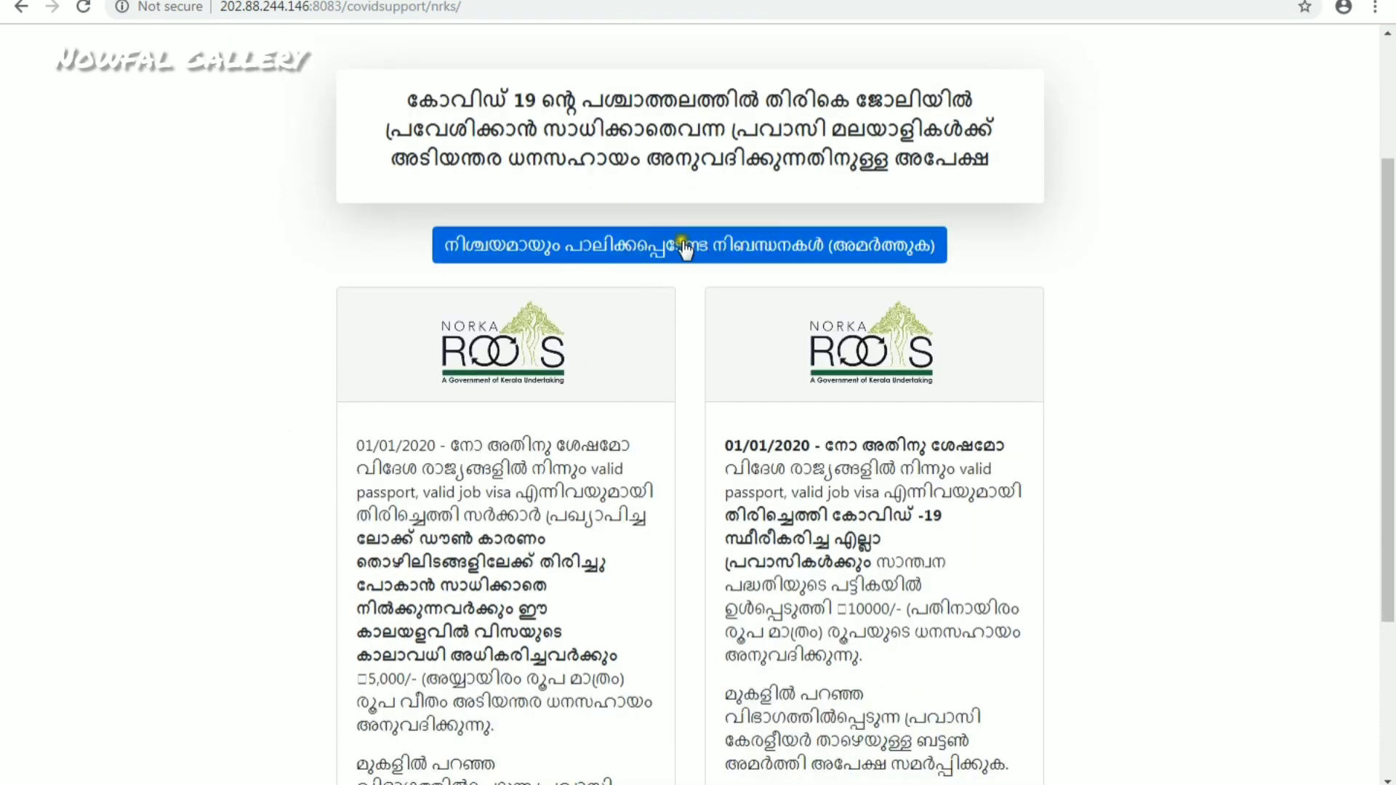
{"action": "scroll", "coordinate": [719, 255], "scroll_direction": "down", "scroll_amount": 2}
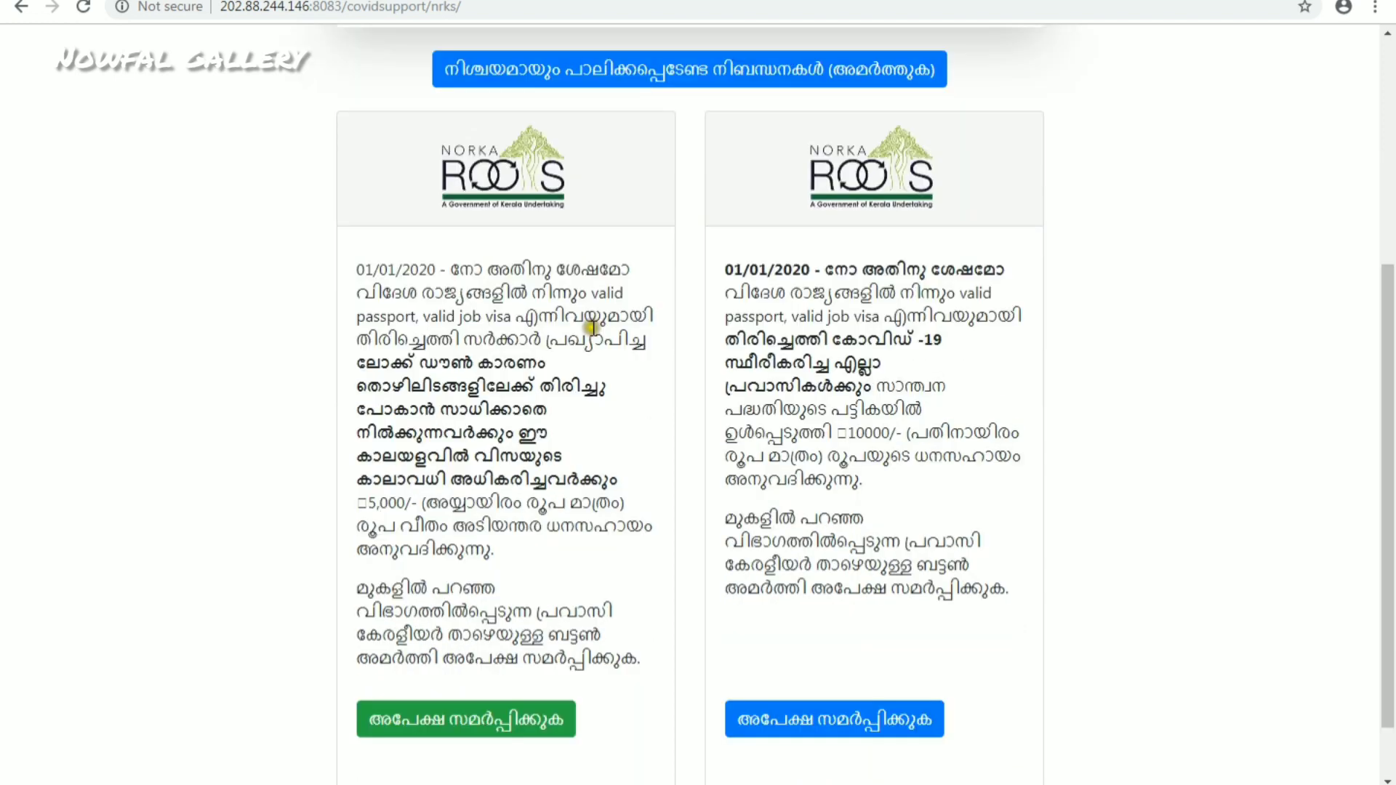
- Highlight the left card's first paragraph and bring up the terms notice
{"action": "left_click", "coordinate": [357, 249]}
{"action": "left_click_drag", "start_coordinate": [358, 249], "coordinate": [667, 645]}
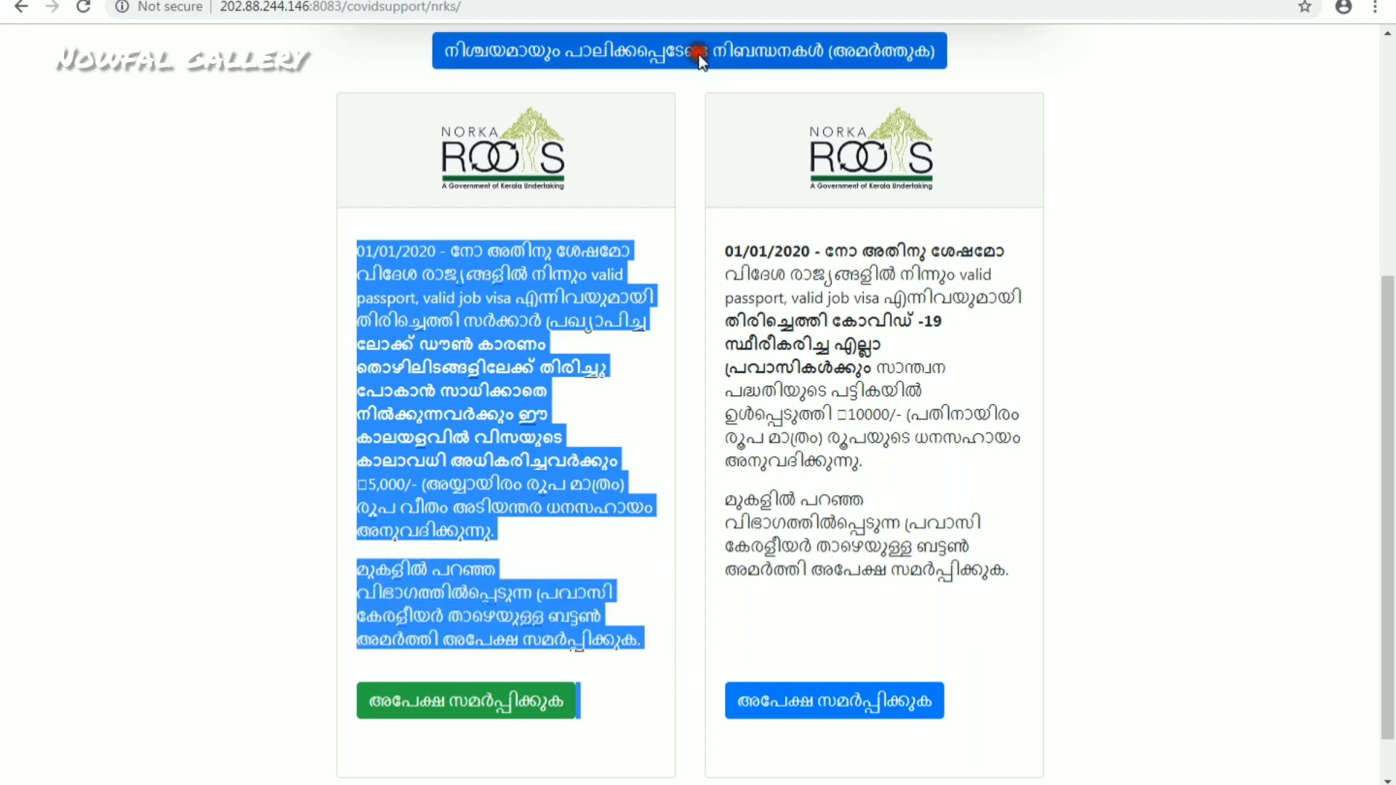
{"action": "left_click", "coordinate": [696, 53]}
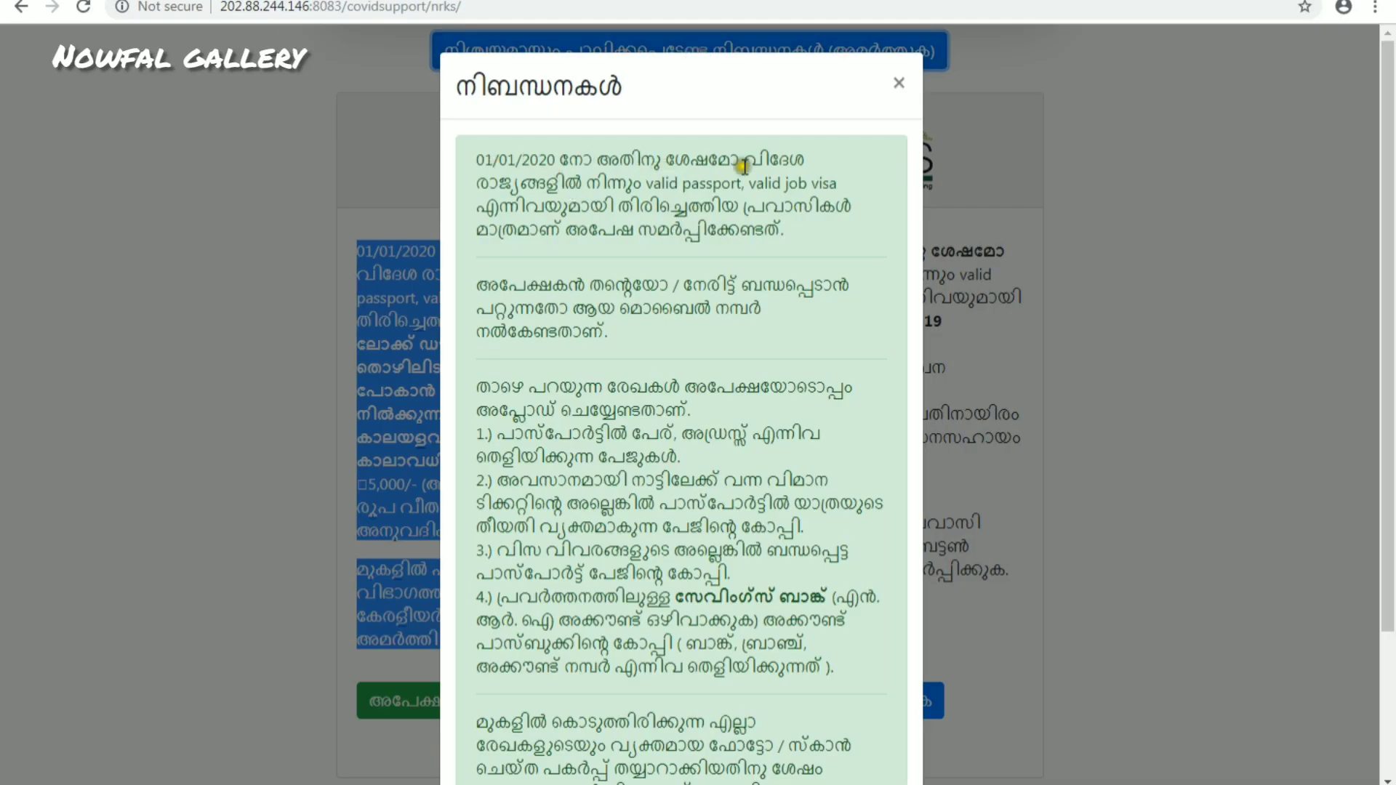
- Read through the terms, noting item 4's NRI account exclusion, close them, and highlight the left card's text
{"action": "scroll", "coordinate": [721, 200], "scroll_direction": "down", "scroll_amount": 1}
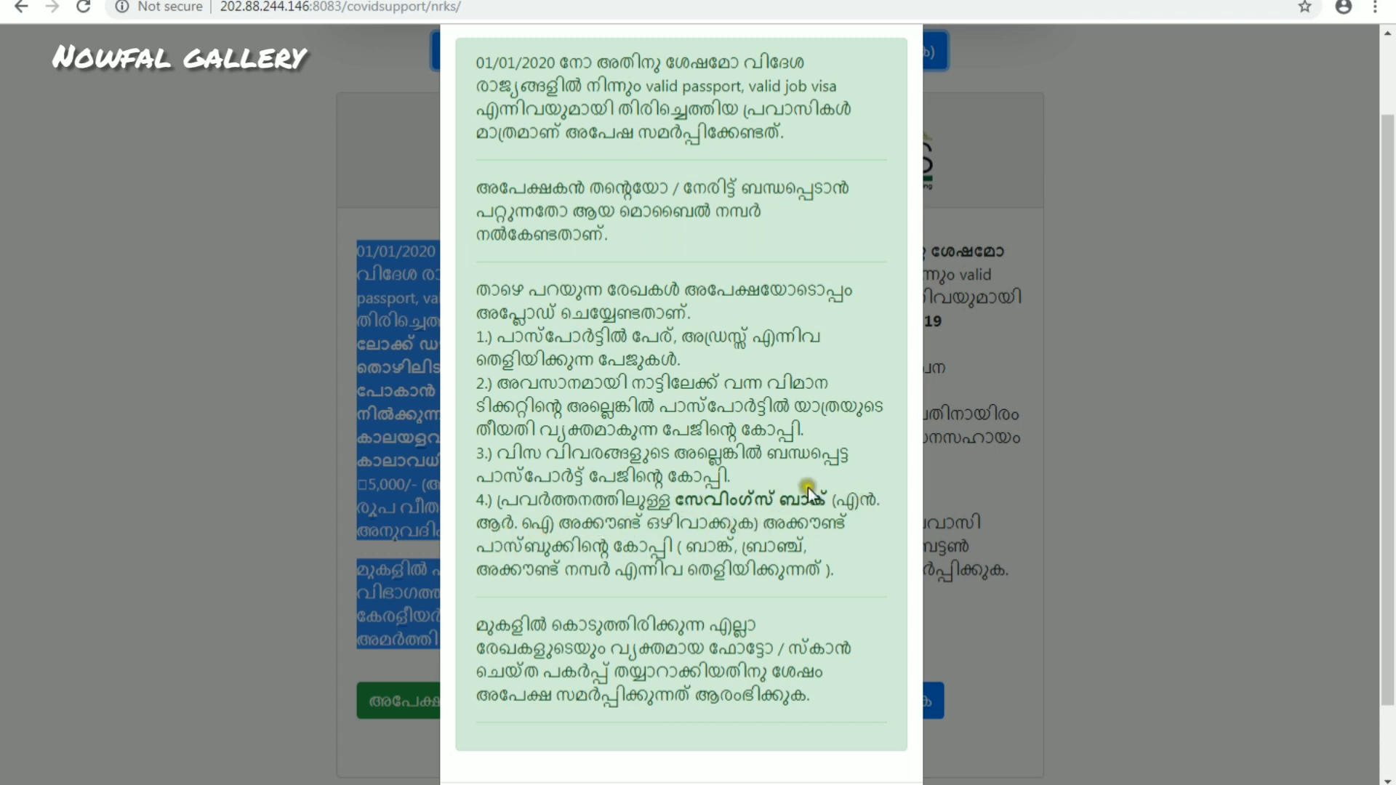
{"action": "left_click_drag", "start_coordinate": [829, 499], "coordinate": [803, 525]}
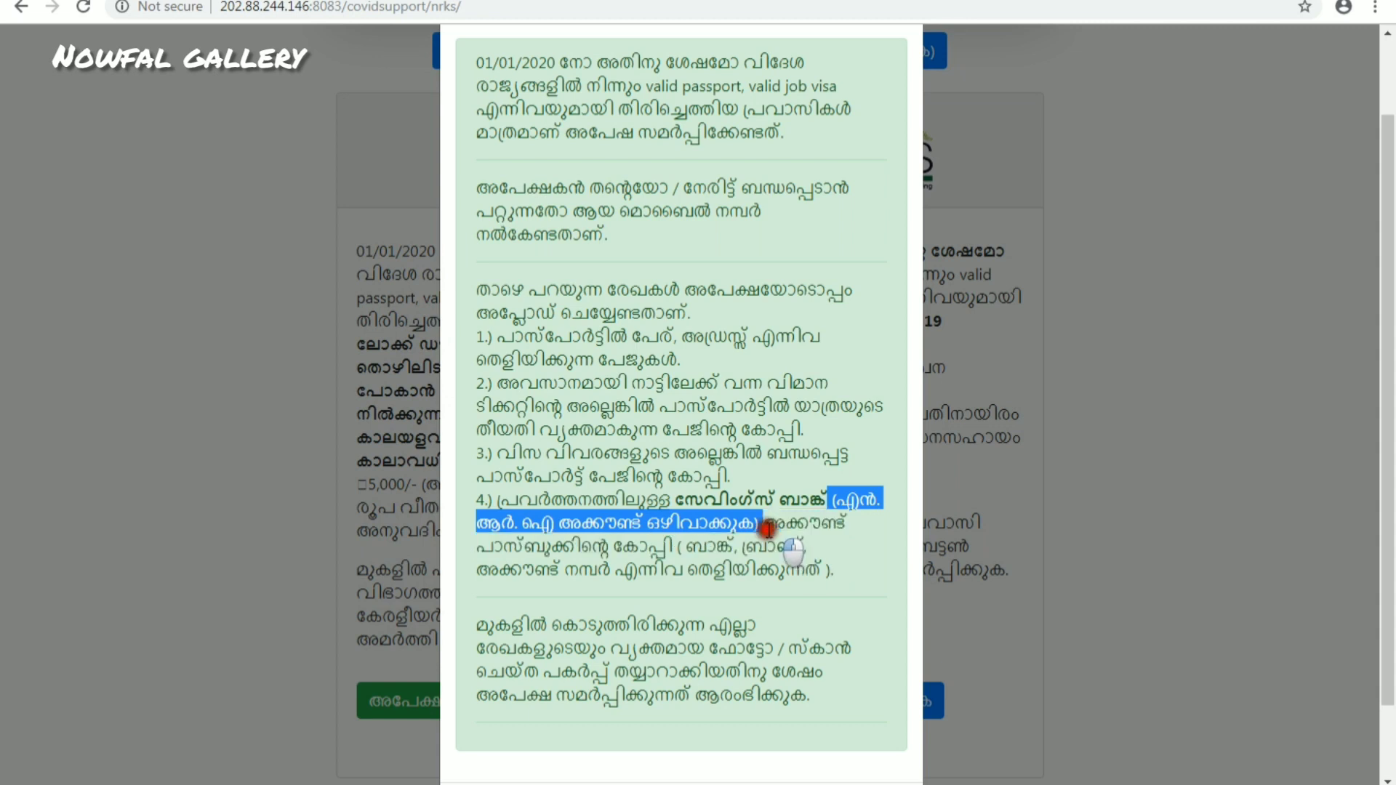
{"action": "left_click", "coordinate": [843, 524]}
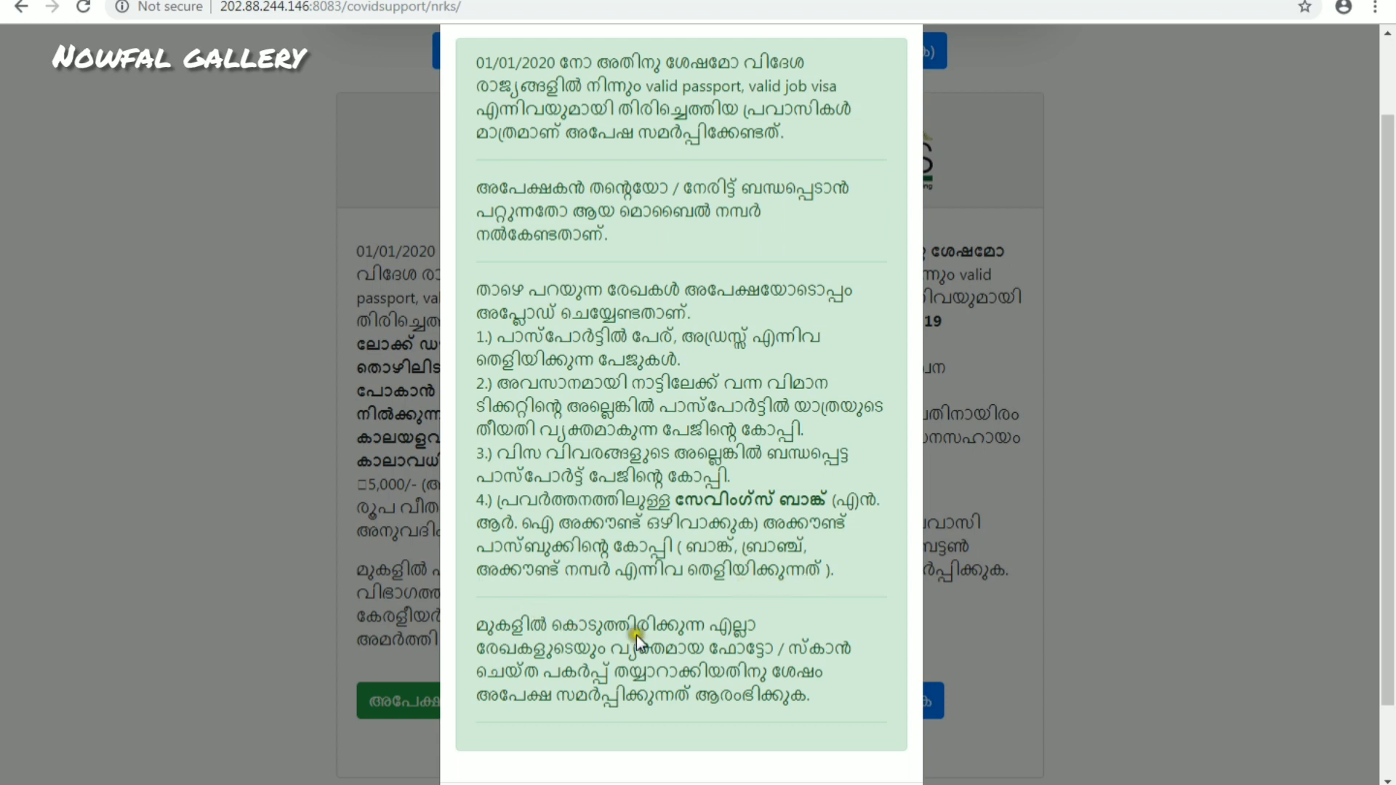
{"action": "scroll", "coordinate": [710, 633], "scroll_direction": "down", "scroll_amount": 2}
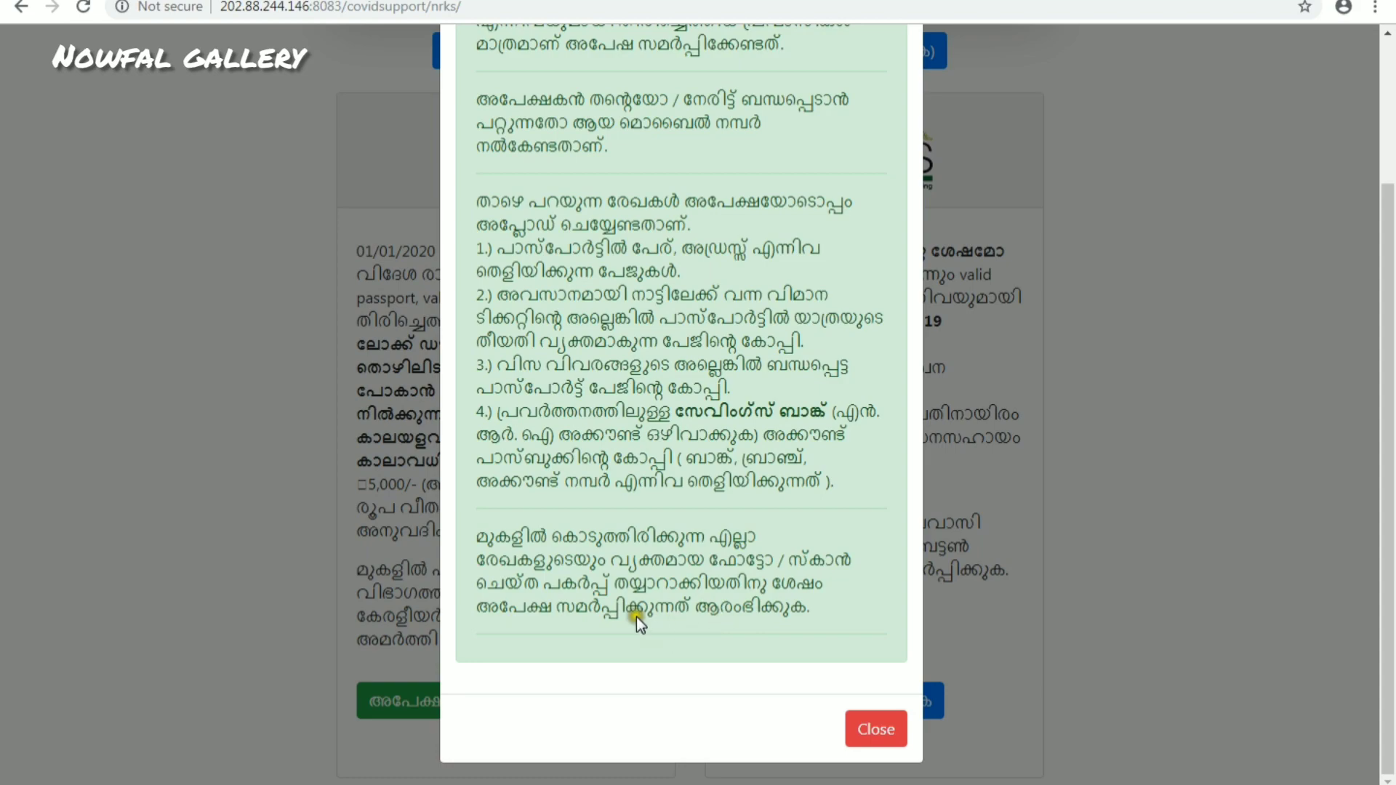
{"action": "left_click", "coordinate": [846, 723]}
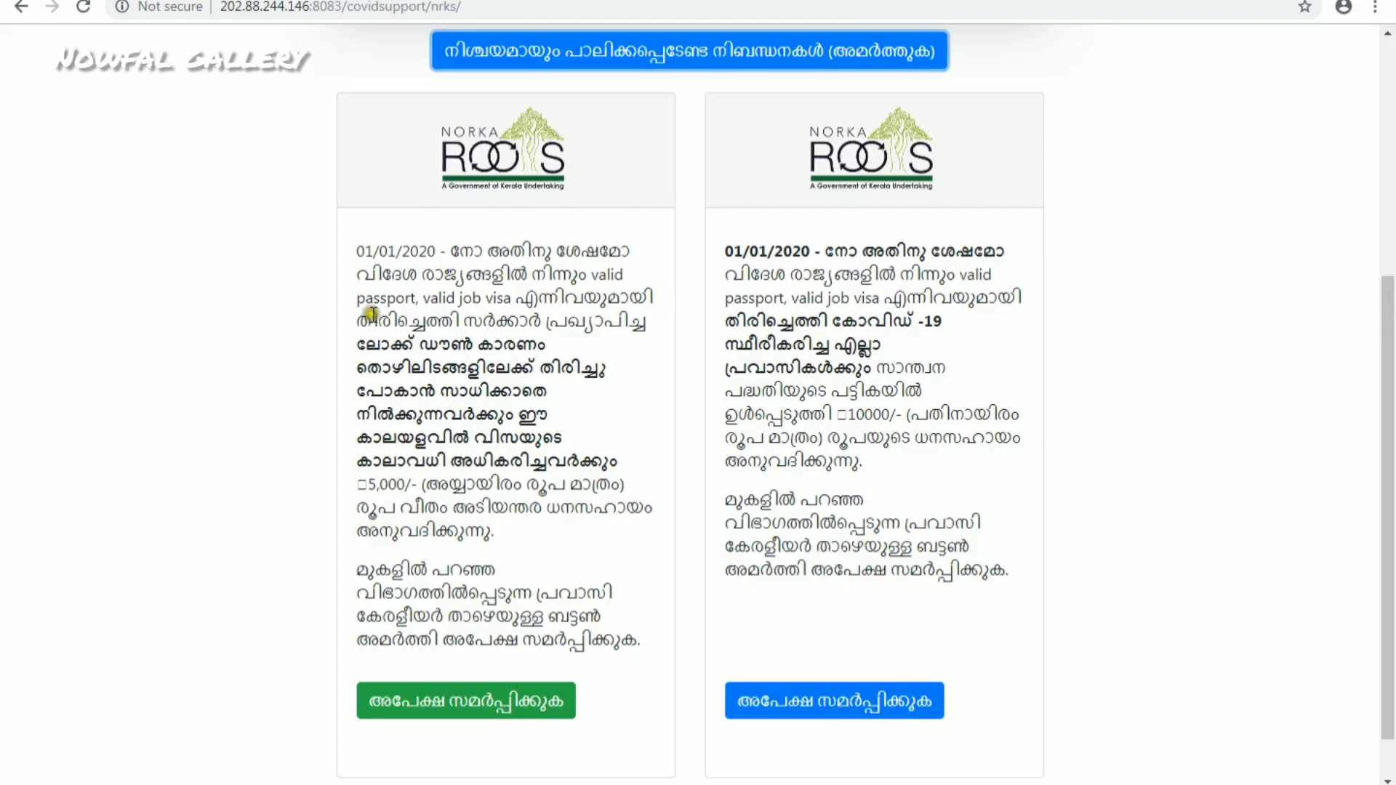
{"action": "left_click_drag", "start_coordinate": [357, 244], "coordinate": [650, 645]}
{"action": "left_click", "coordinate": [650, 644]}
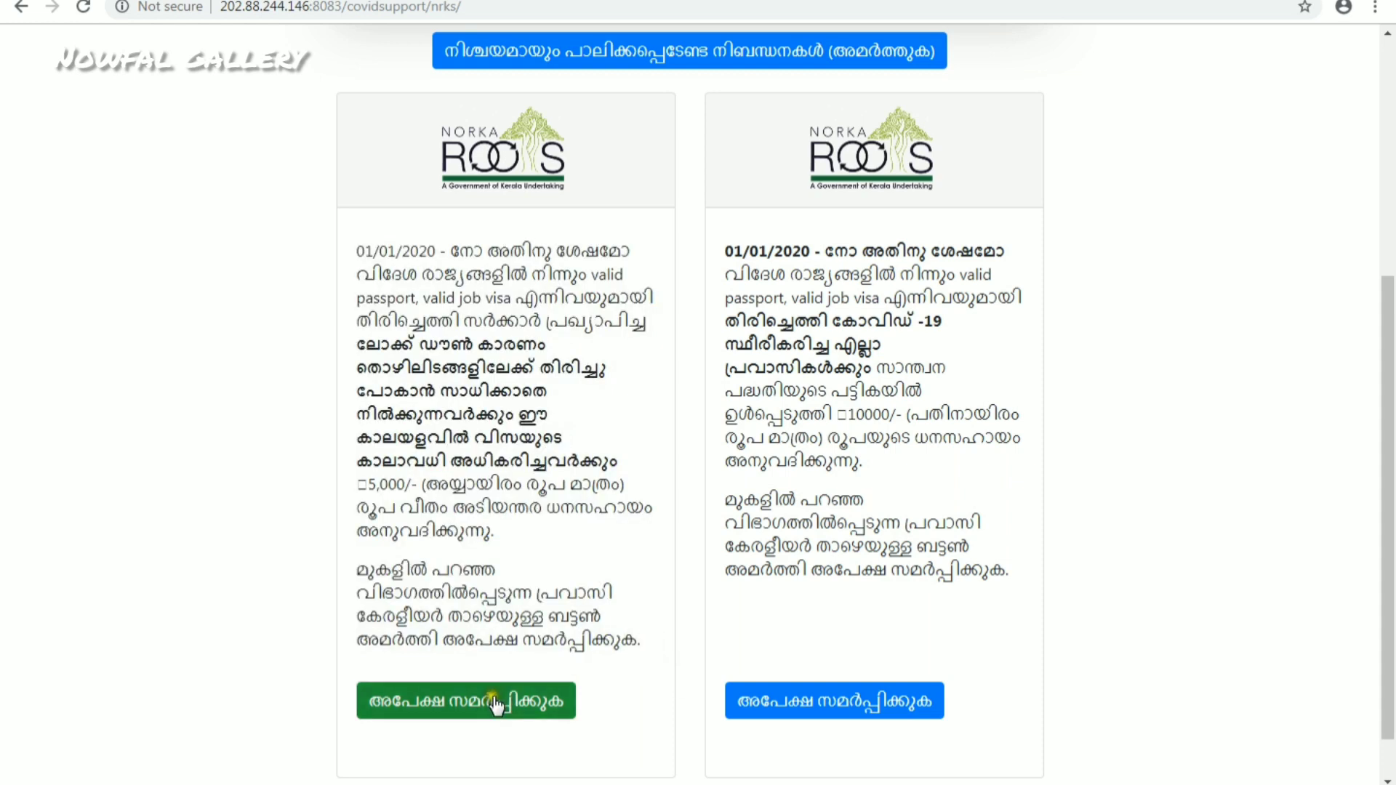
{"action": "left_click", "coordinate": [492, 701]}
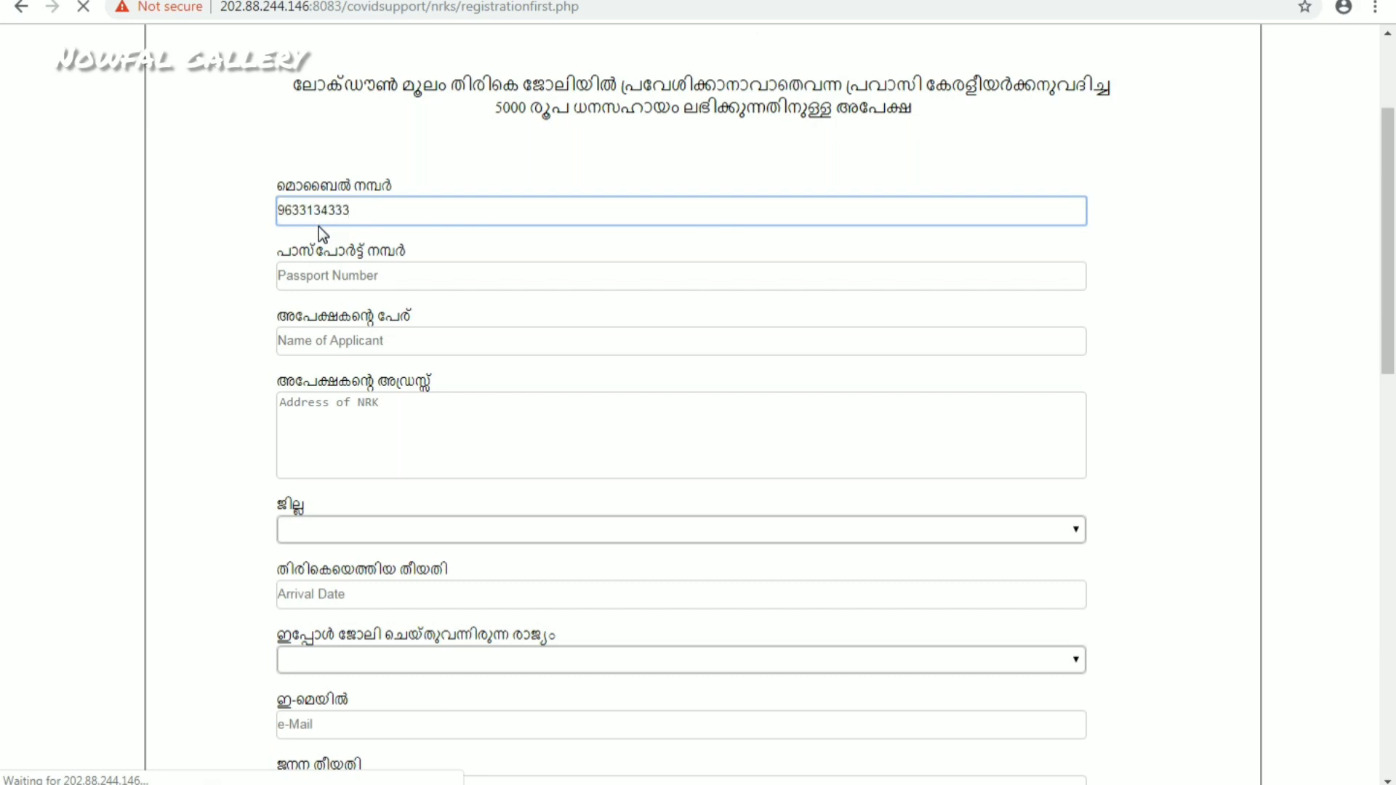
{"action": "left_click_drag", "start_coordinate": [361, 211], "coordinate": [181, 205]}
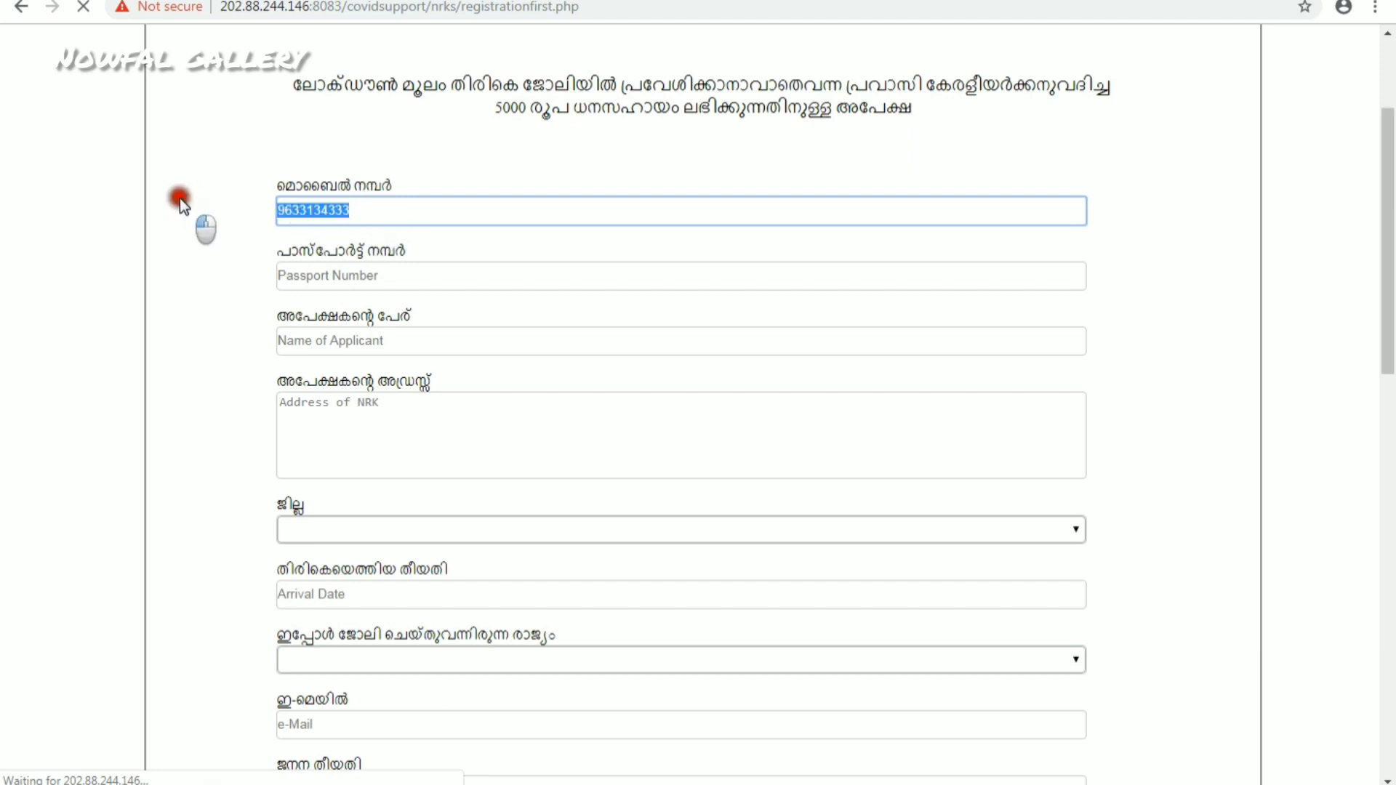
{"action": "left_click_drag", "start_coordinate": [382, 212], "coordinate": [125, 206]}
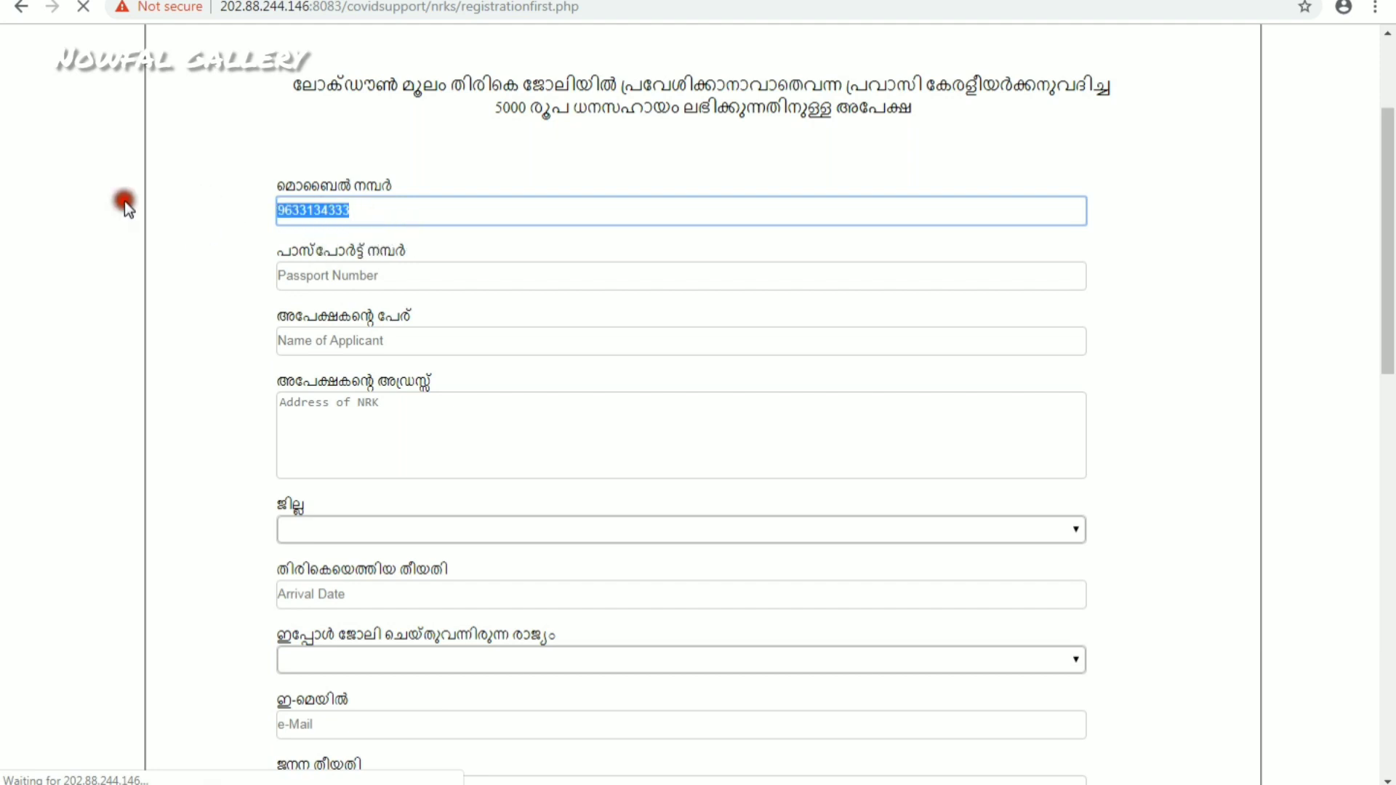
{"action": "left_click", "coordinate": [355, 281]}
{"action": "left_click", "coordinate": [367, 339]}
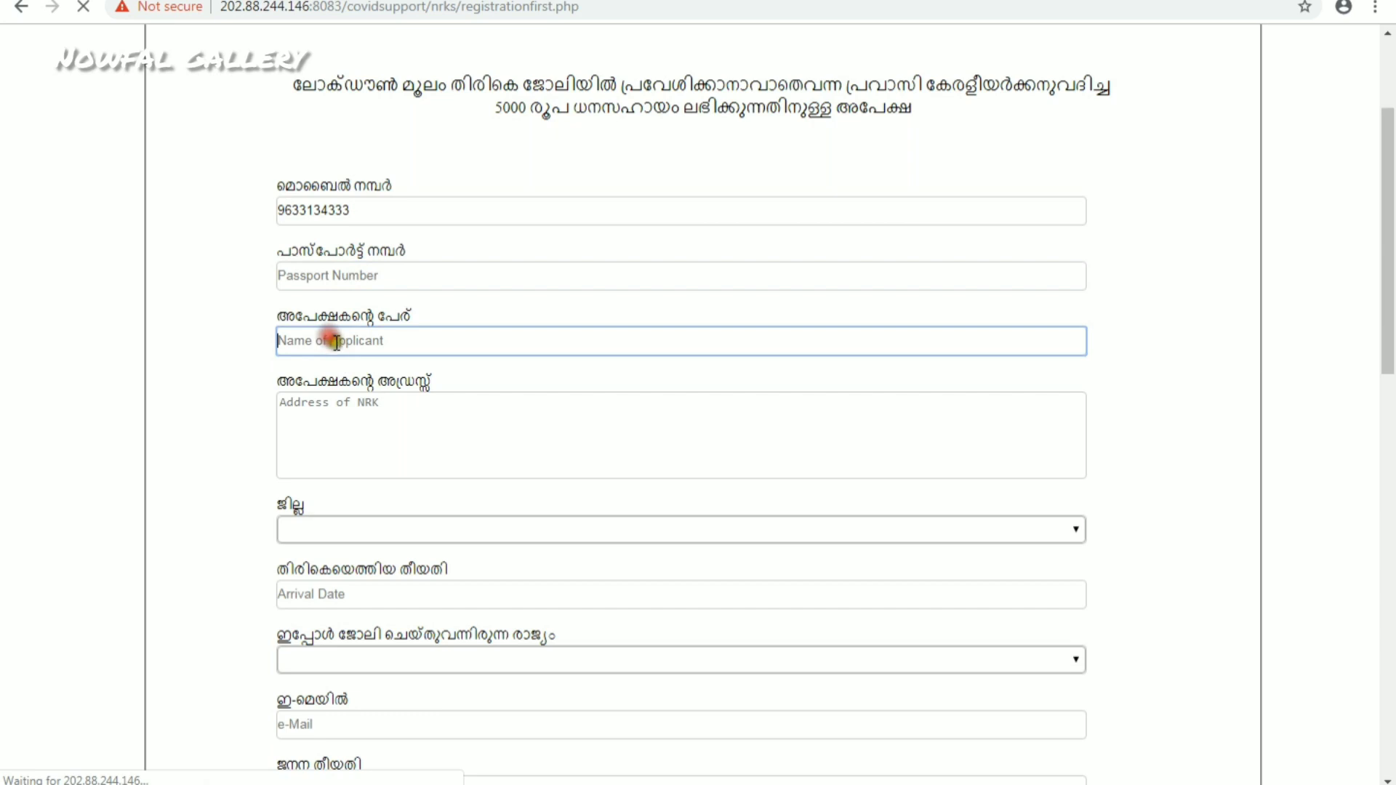
{"action": "scroll", "coordinate": [340, 361], "scroll_direction": "down", "scroll_amount": 1}
{"action": "left_click", "coordinate": [346, 302]}
{"action": "scroll", "coordinate": [362, 367], "scroll_direction": "down", "scroll_amount": 1}
{"action": "scroll", "coordinate": [362, 366], "scroll_direction": "down", "scroll_amount": 2}
{"action": "left_click", "coordinate": [339, 237]}
{"action": "left_click", "coordinate": [339, 237]}
{"action": "left_click", "coordinate": [342, 300]}
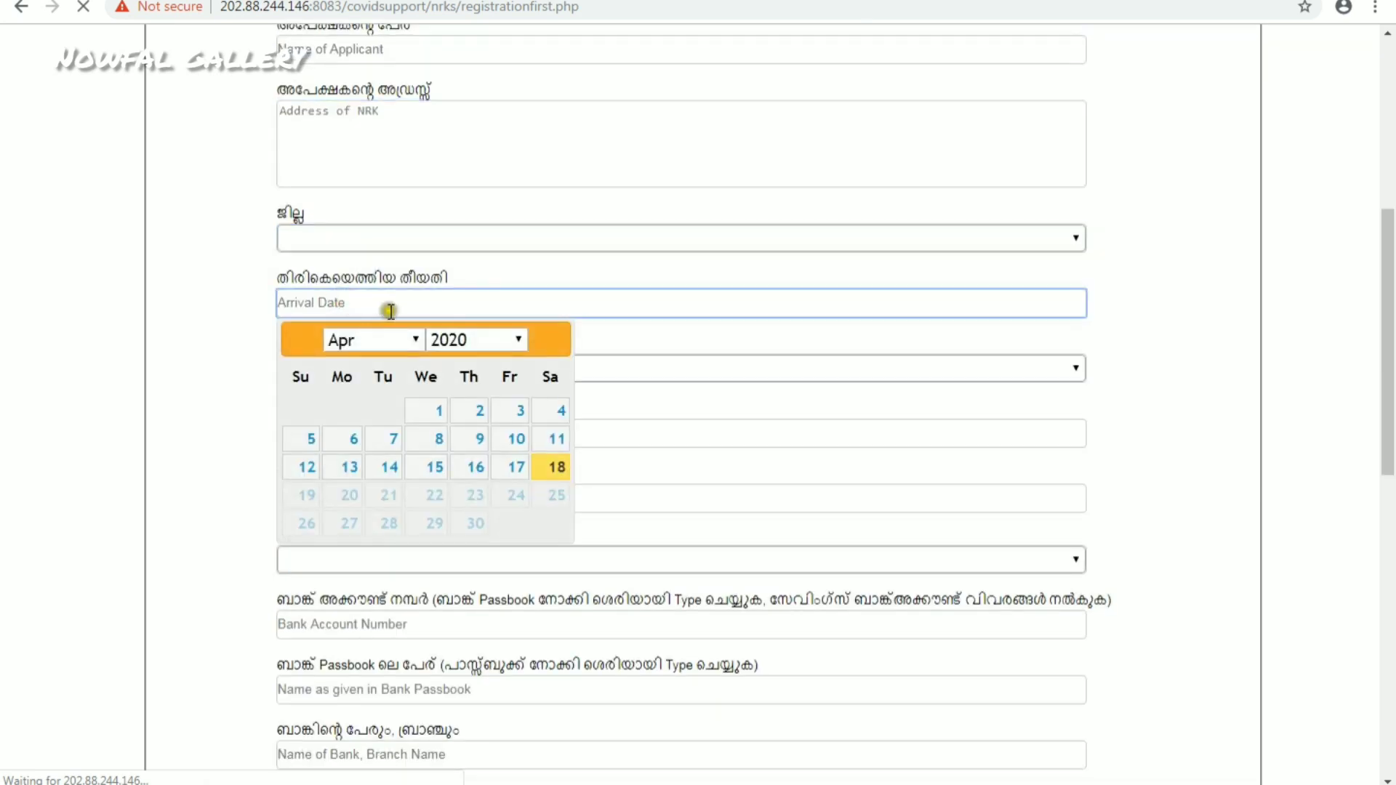
{"action": "left_click", "coordinate": [411, 340]}
{"action": "left_click", "coordinate": [373, 360]}
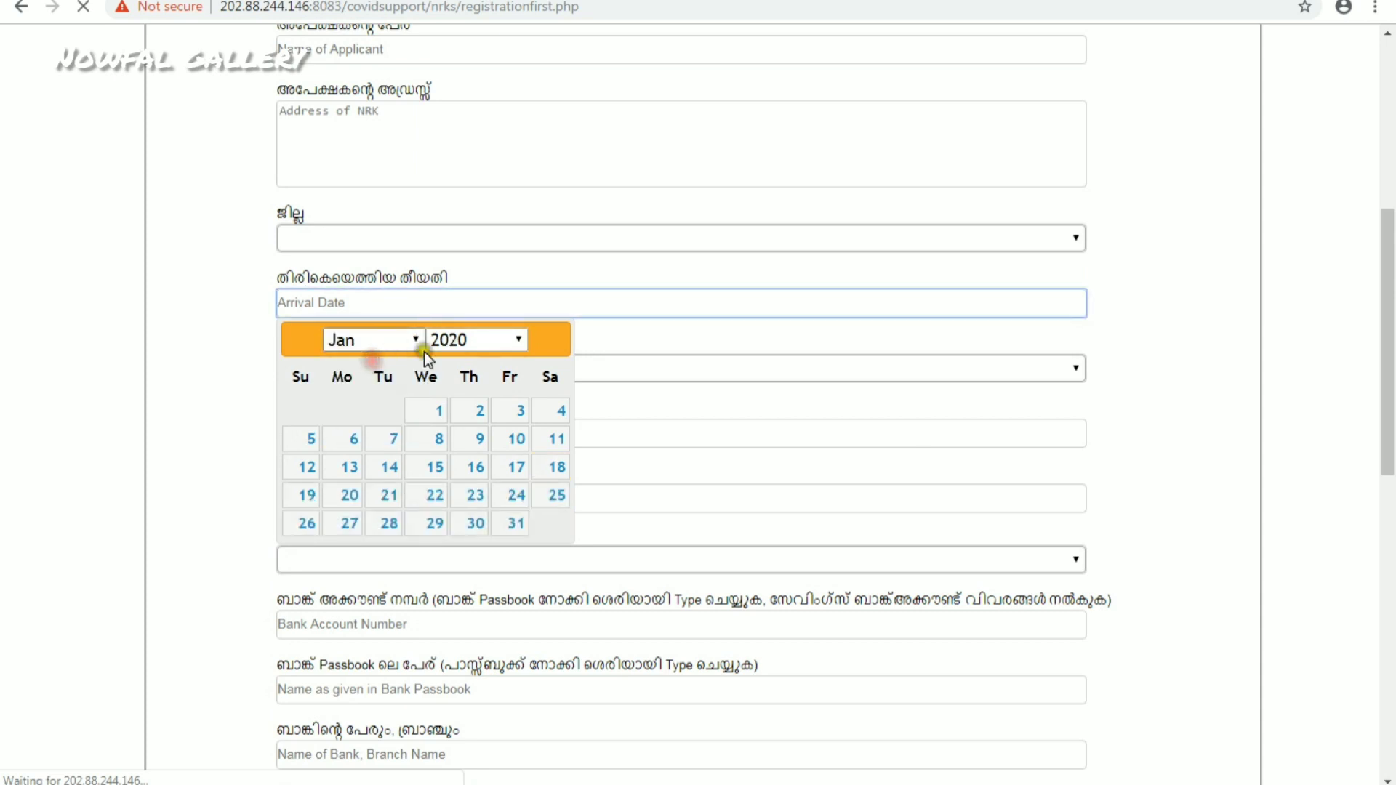
{"action": "left_click", "coordinate": [408, 341]}
{"action": "left_click", "coordinate": [368, 432]}
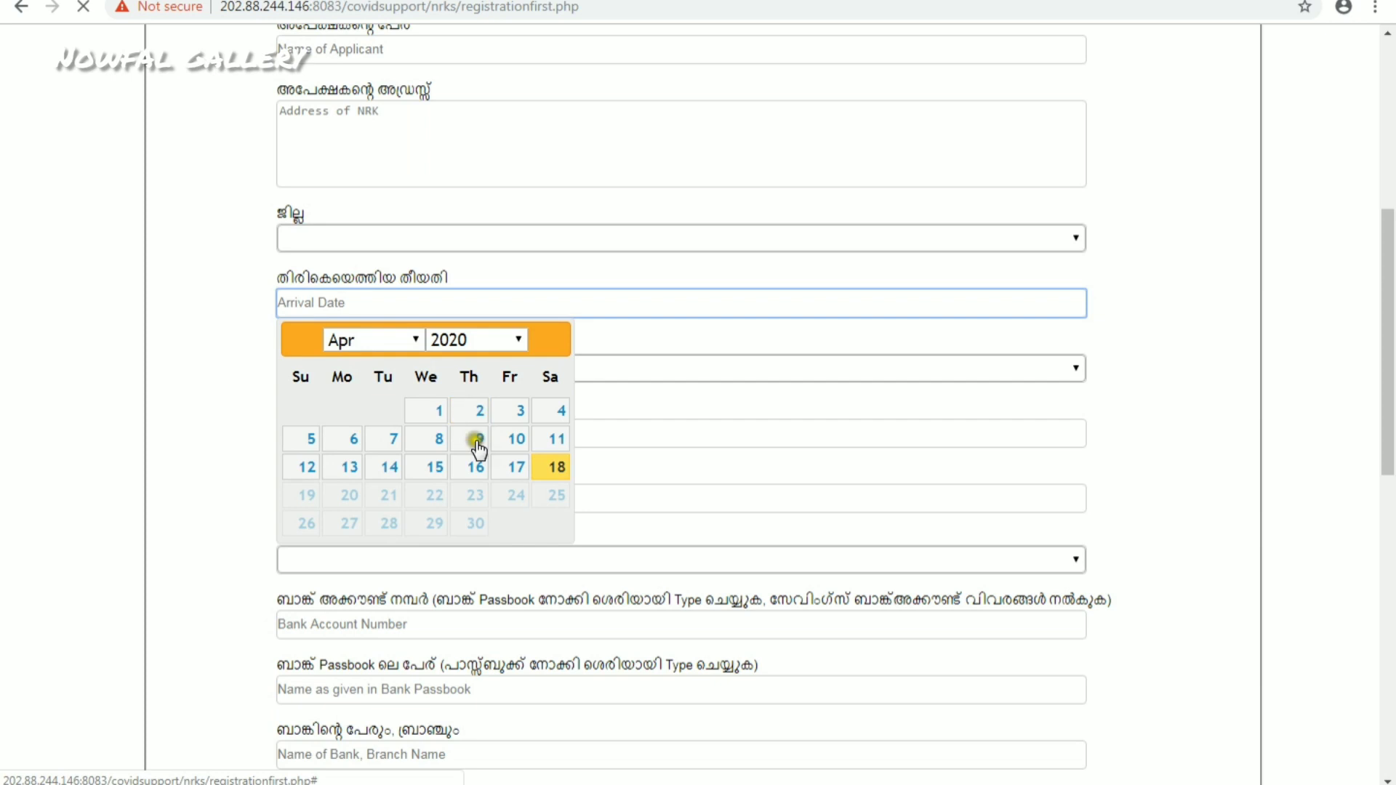
{"action": "left_click", "coordinate": [196, 347]}
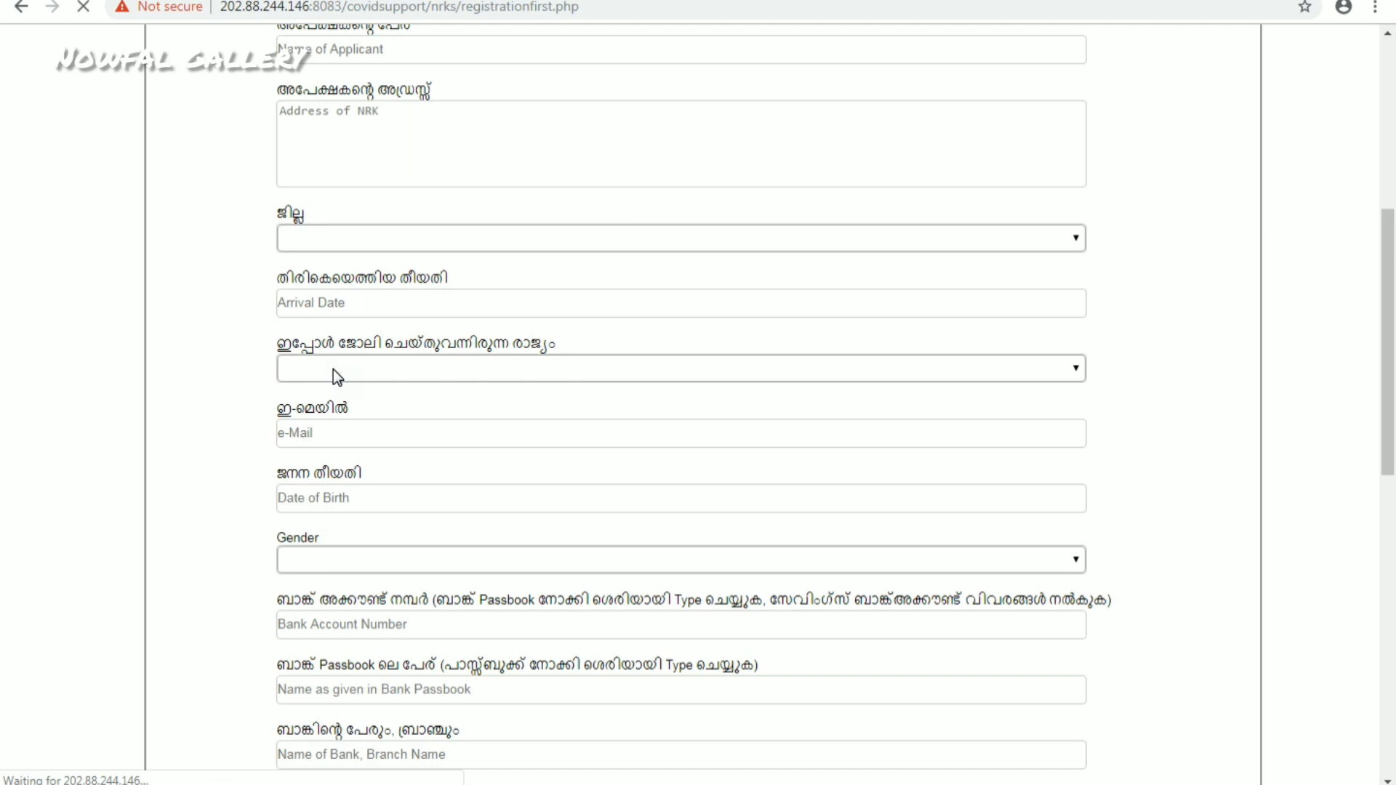
{"action": "left_click", "coordinate": [333, 369]}
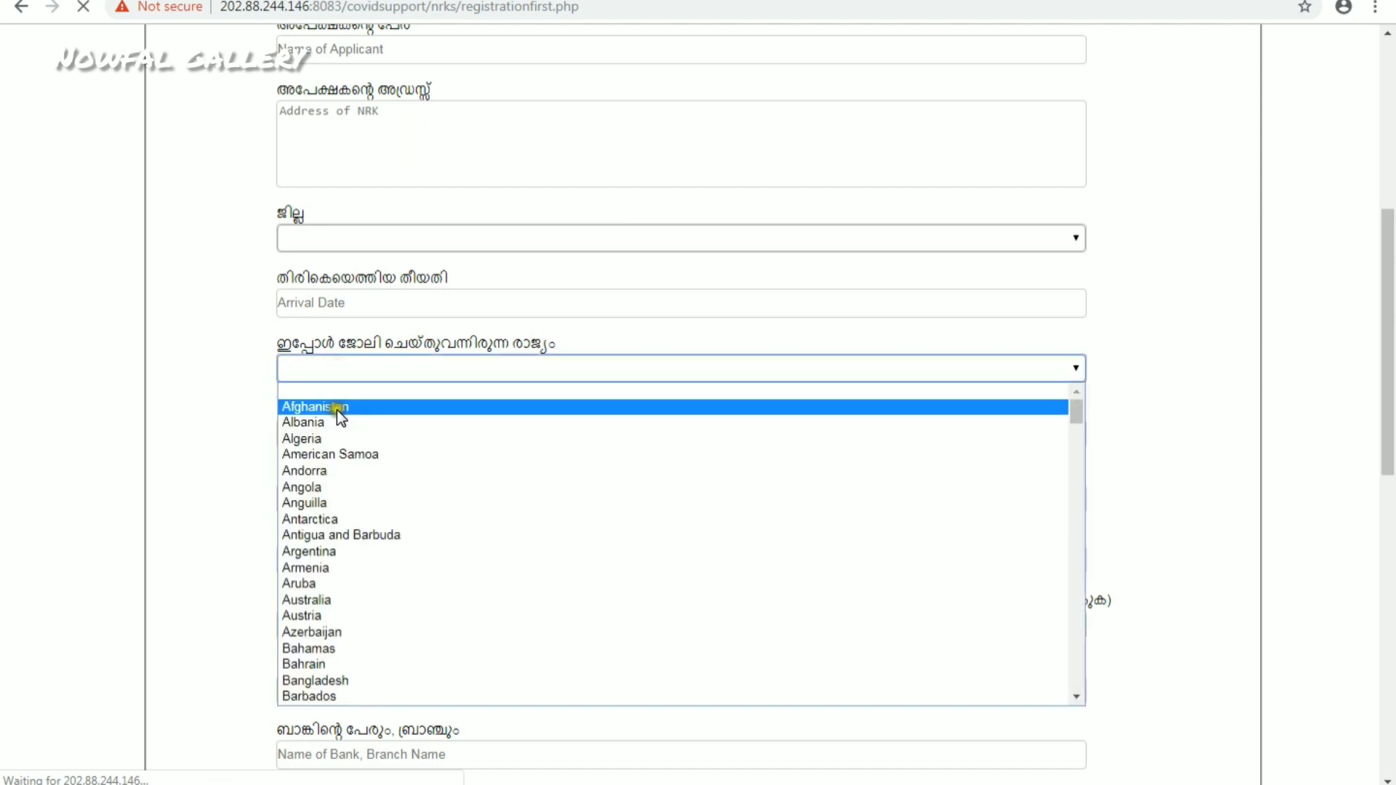
{"action": "left_click", "coordinate": [214, 387]}
{"action": "scroll", "coordinate": [378, 395], "scroll_direction": "down", "scroll_amount": 1}
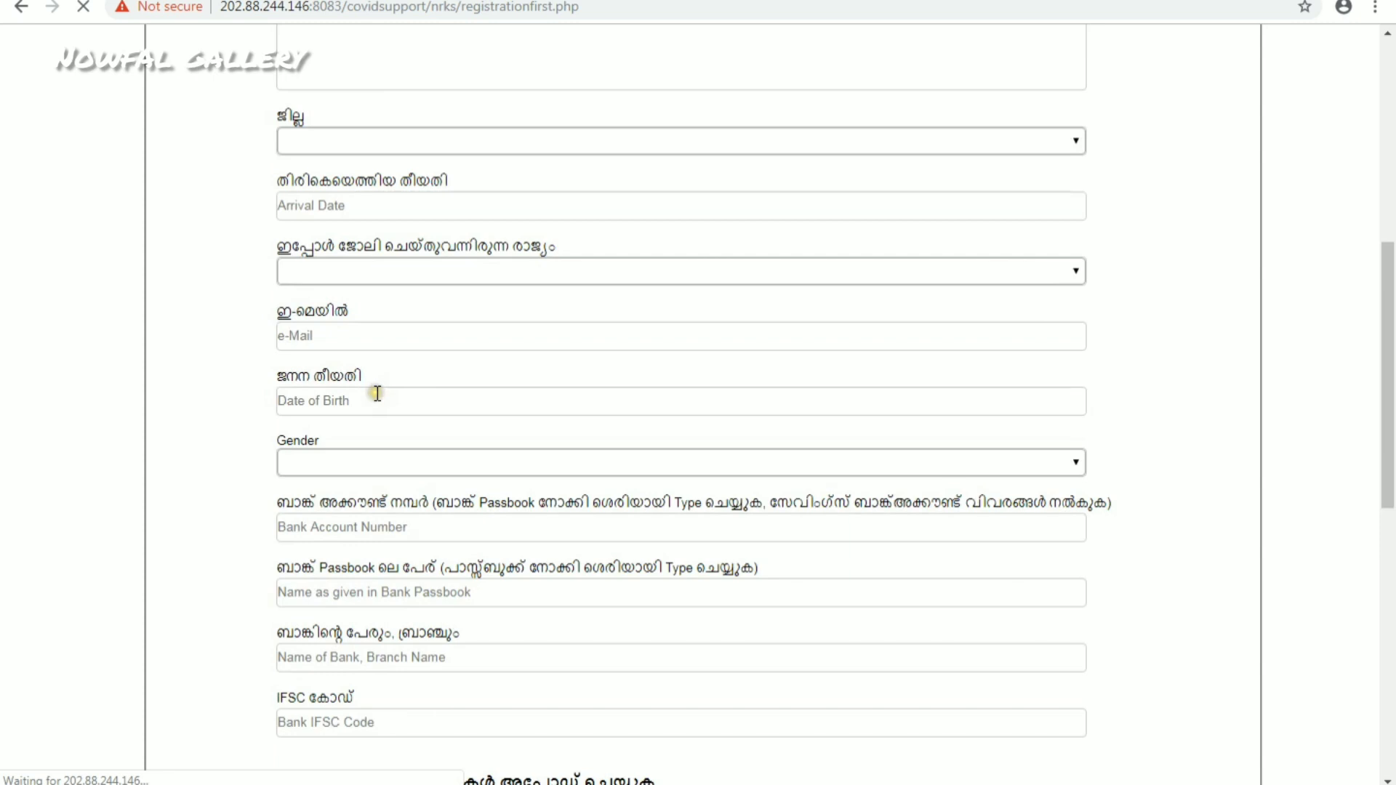
{"action": "left_click", "coordinate": [414, 333]}
- Show the Date of Birth calendar and the Gender choices, leaving both unfilled
{"action": "left_click", "coordinate": [327, 402]}
{"action": "scroll", "coordinate": [331, 409], "scroll_direction": "down", "scroll_amount": 3}
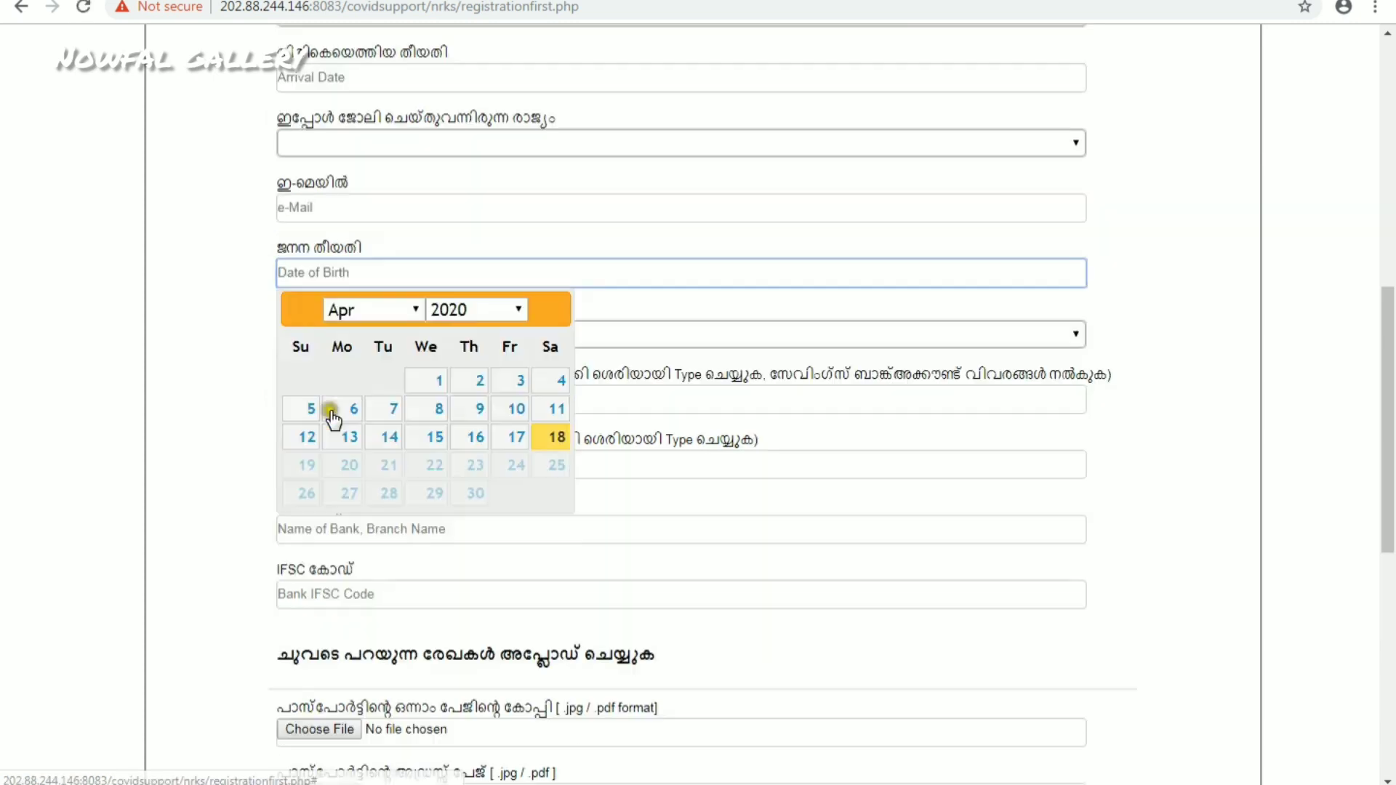
{"action": "left_click", "coordinate": [258, 286]}
{"action": "left_click", "coordinate": [309, 173]}
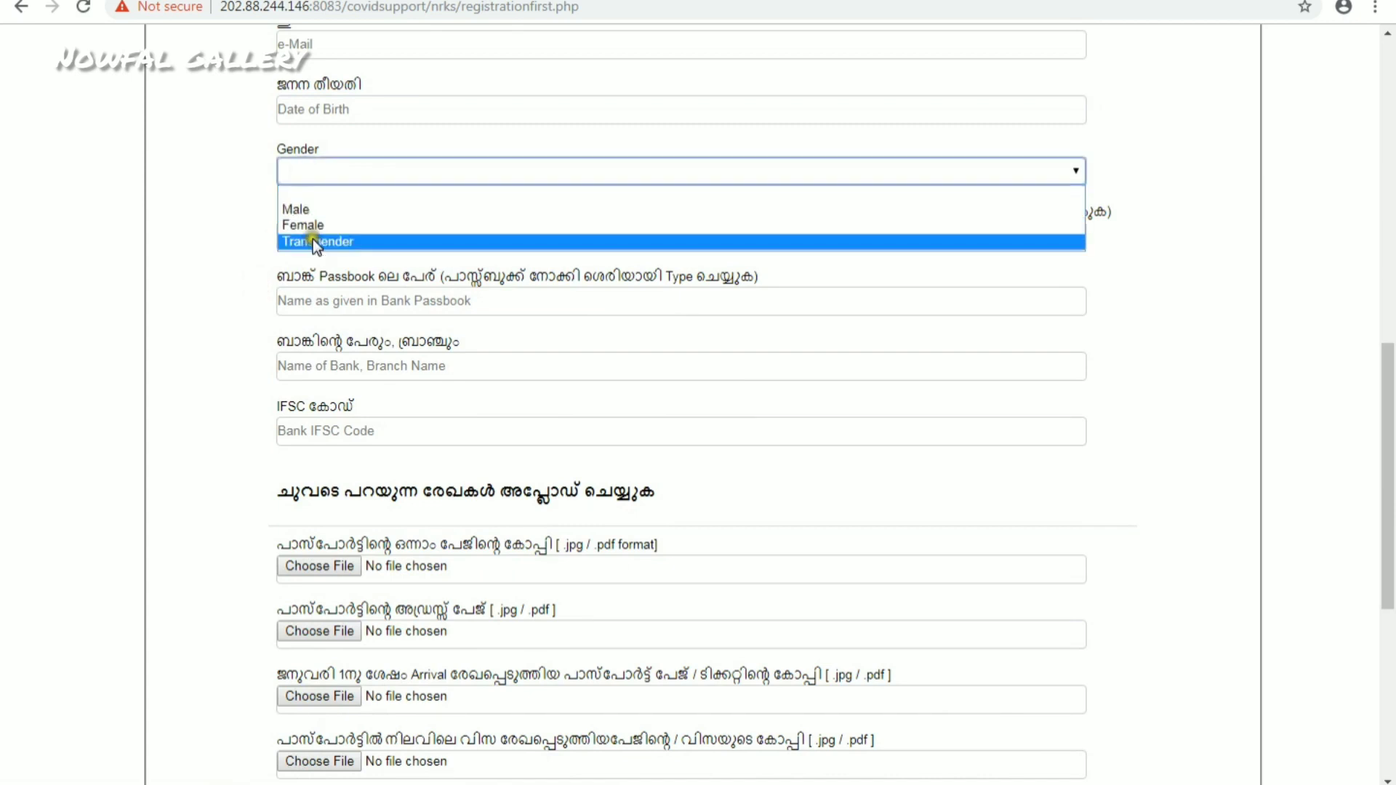
{"action": "left_click", "coordinate": [224, 191]}
- Point out the bank account number, passbook name, bank and branch name, and IFSC fields
{"action": "left_click", "coordinate": [349, 239]}
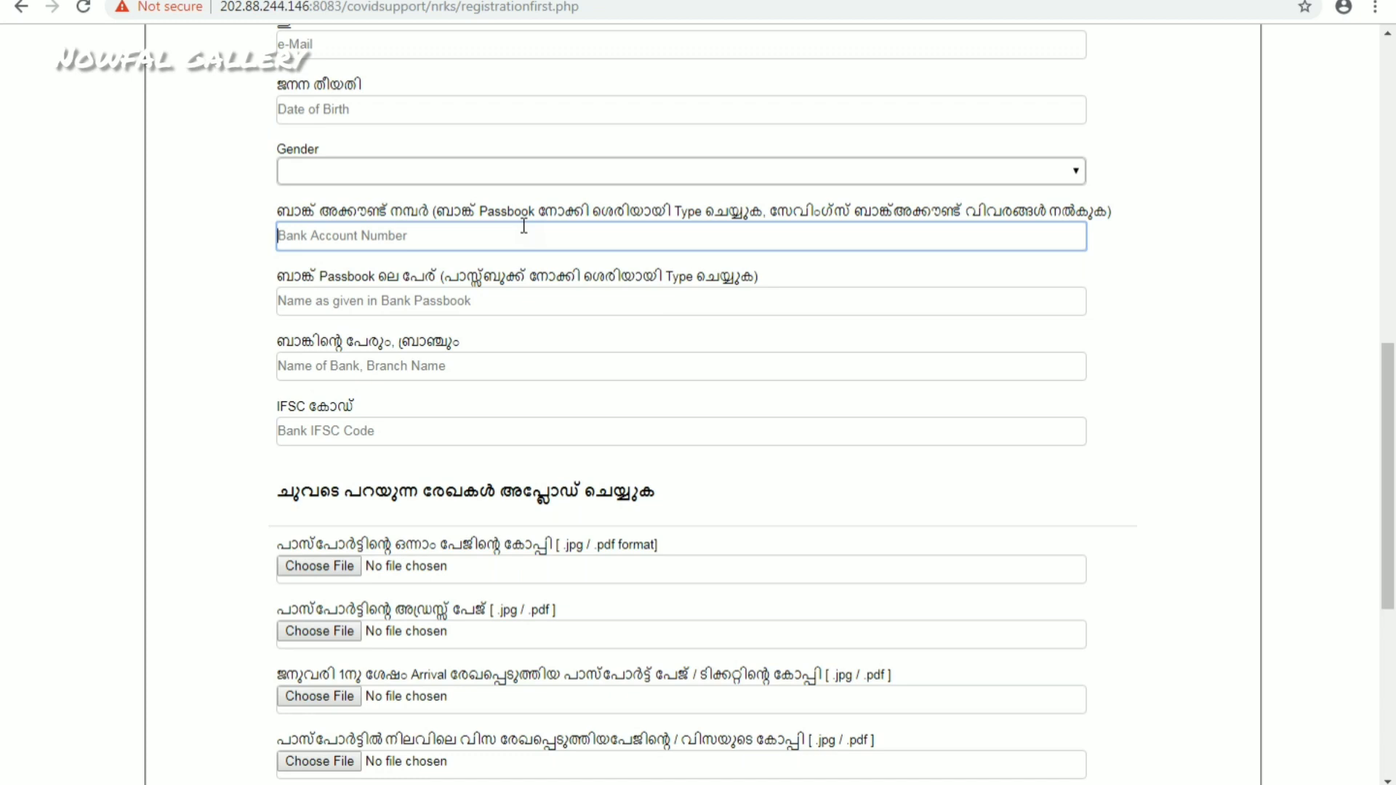
{"action": "left_click", "coordinate": [469, 302]}
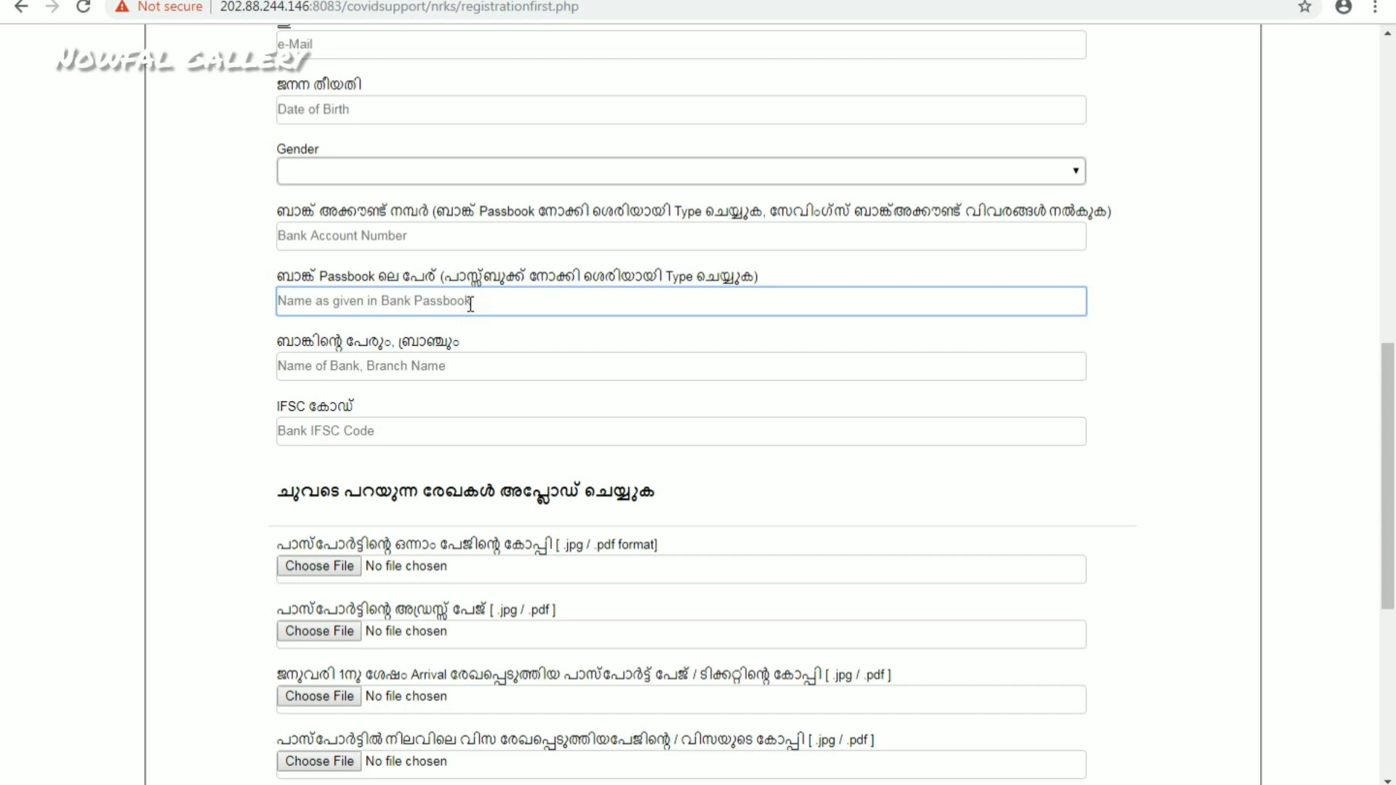
{"action": "left_click", "coordinate": [374, 367]}
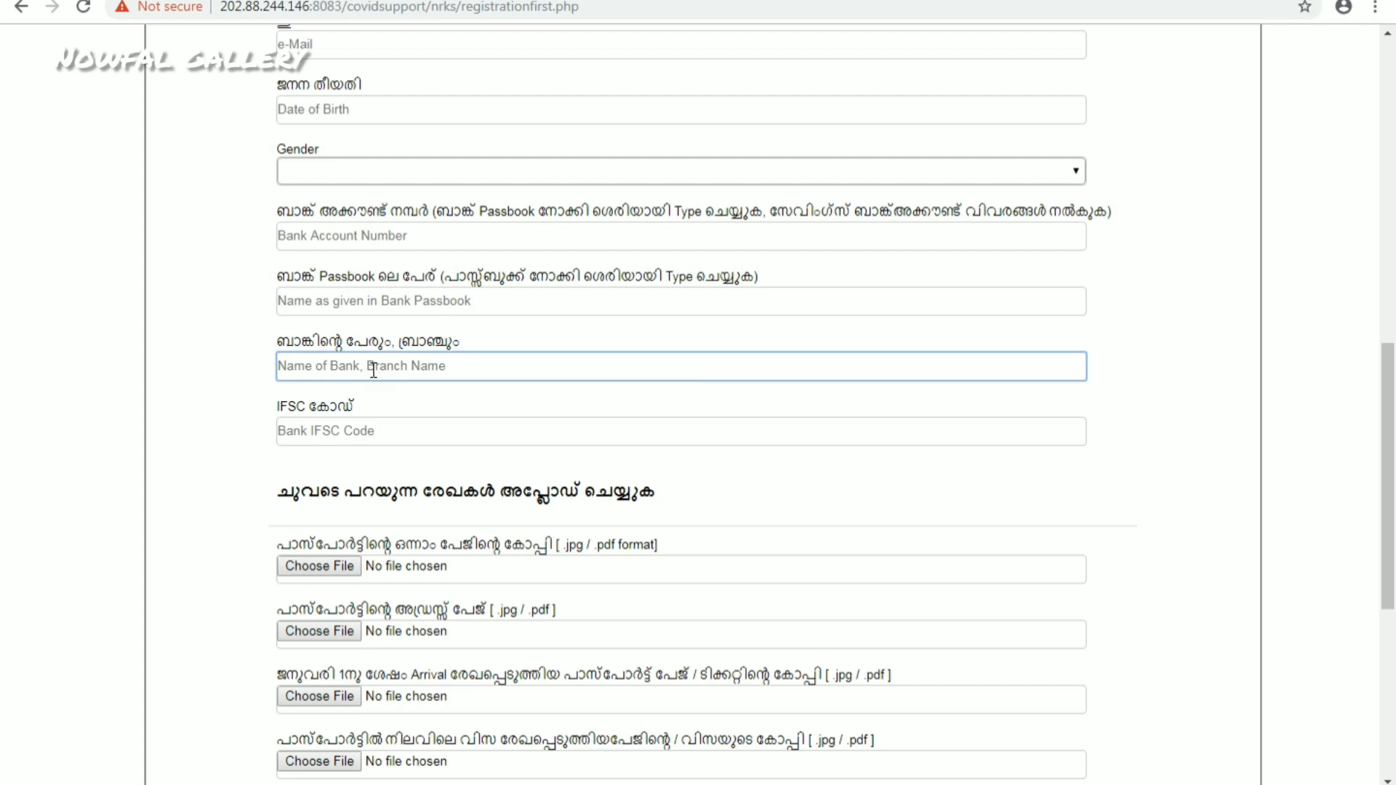
{"action": "left_click", "coordinate": [372, 435]}
- Scroll past the file upload fields and save the registration form
{"action": "scroll", "coordinate": [371, 433], "scroll_direction": "down", "scroll_amount": 3}
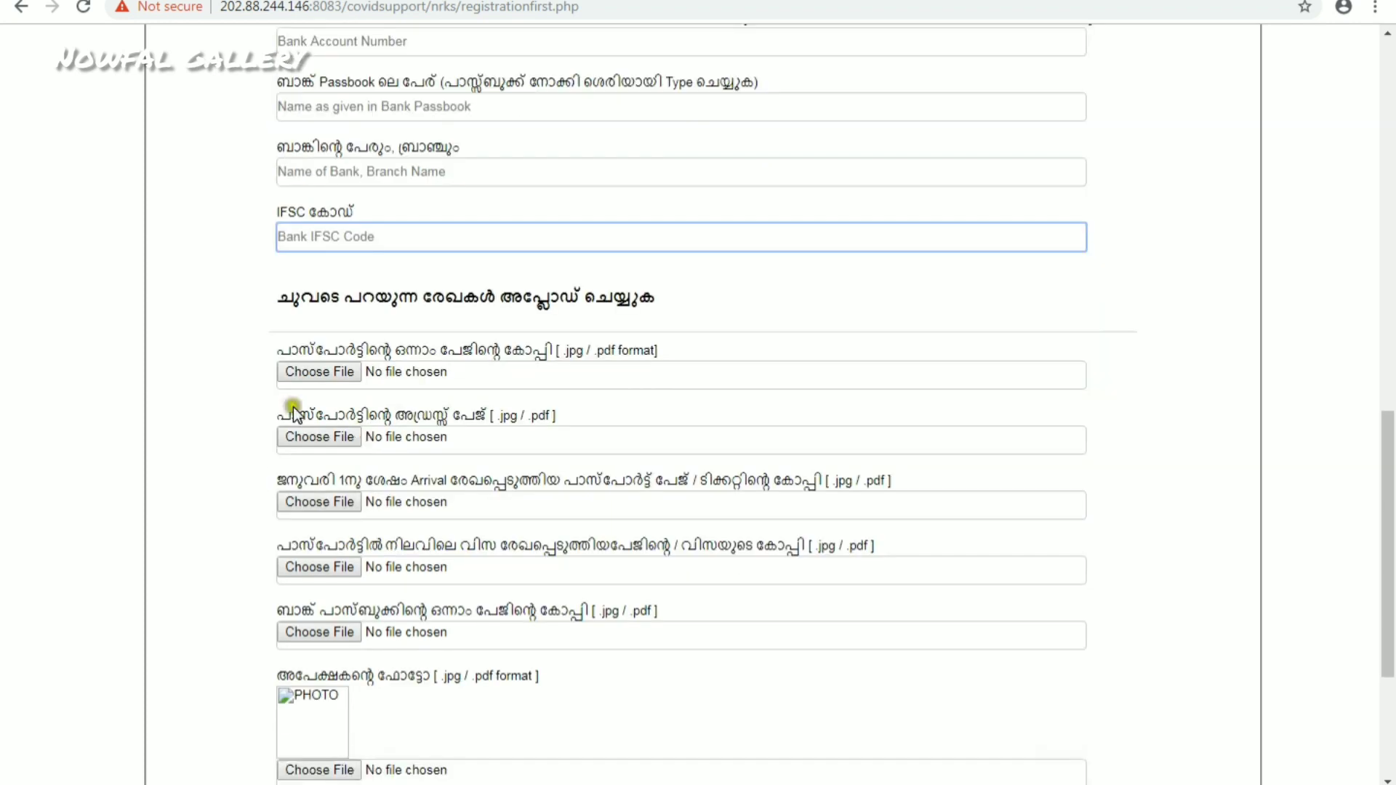
{"action": "scroll", "coordinate": [525, 332], "scroll_direction": "down", "scroll_amount": 1}
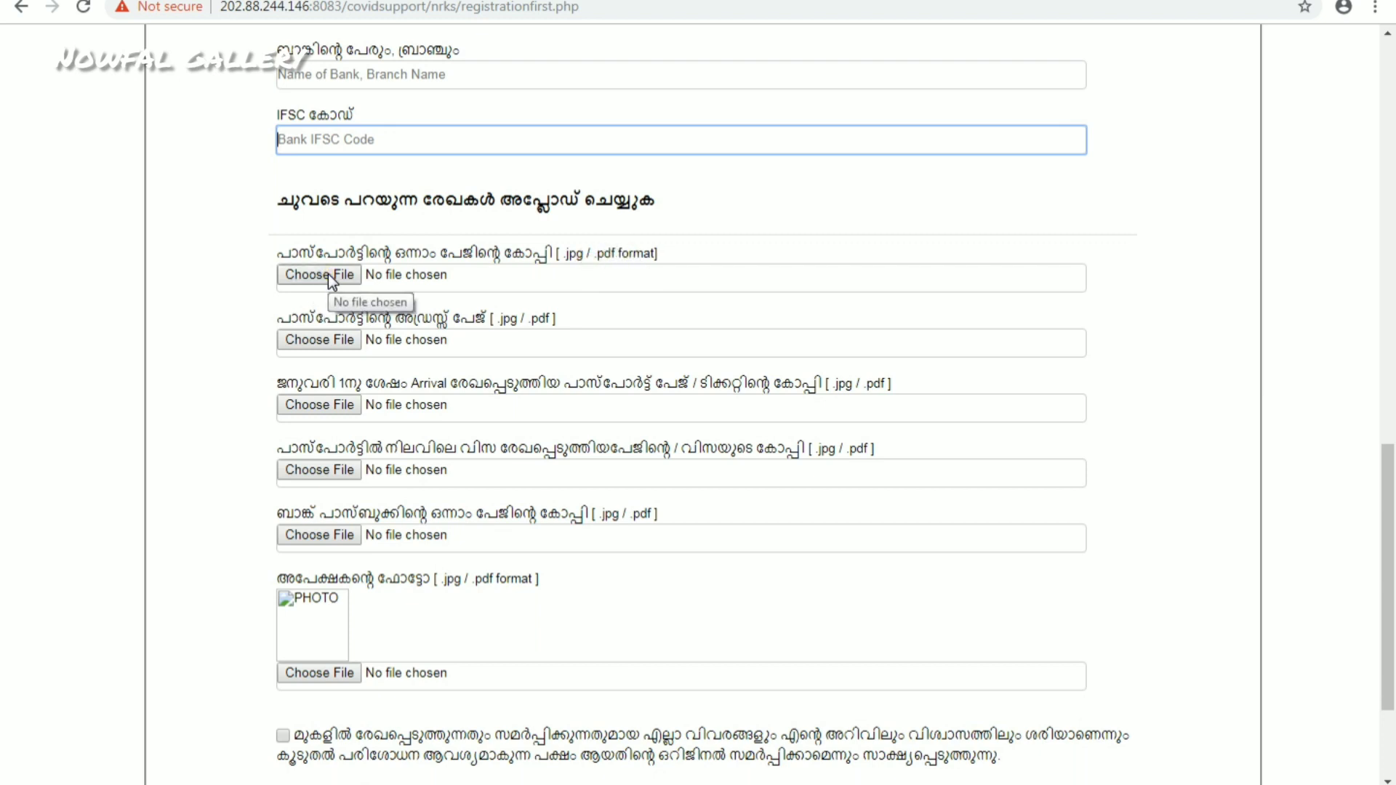
{"action": "scroll", "coordinate": [332, 280], "scroll_direction": "down", "scroll_amount": 1}
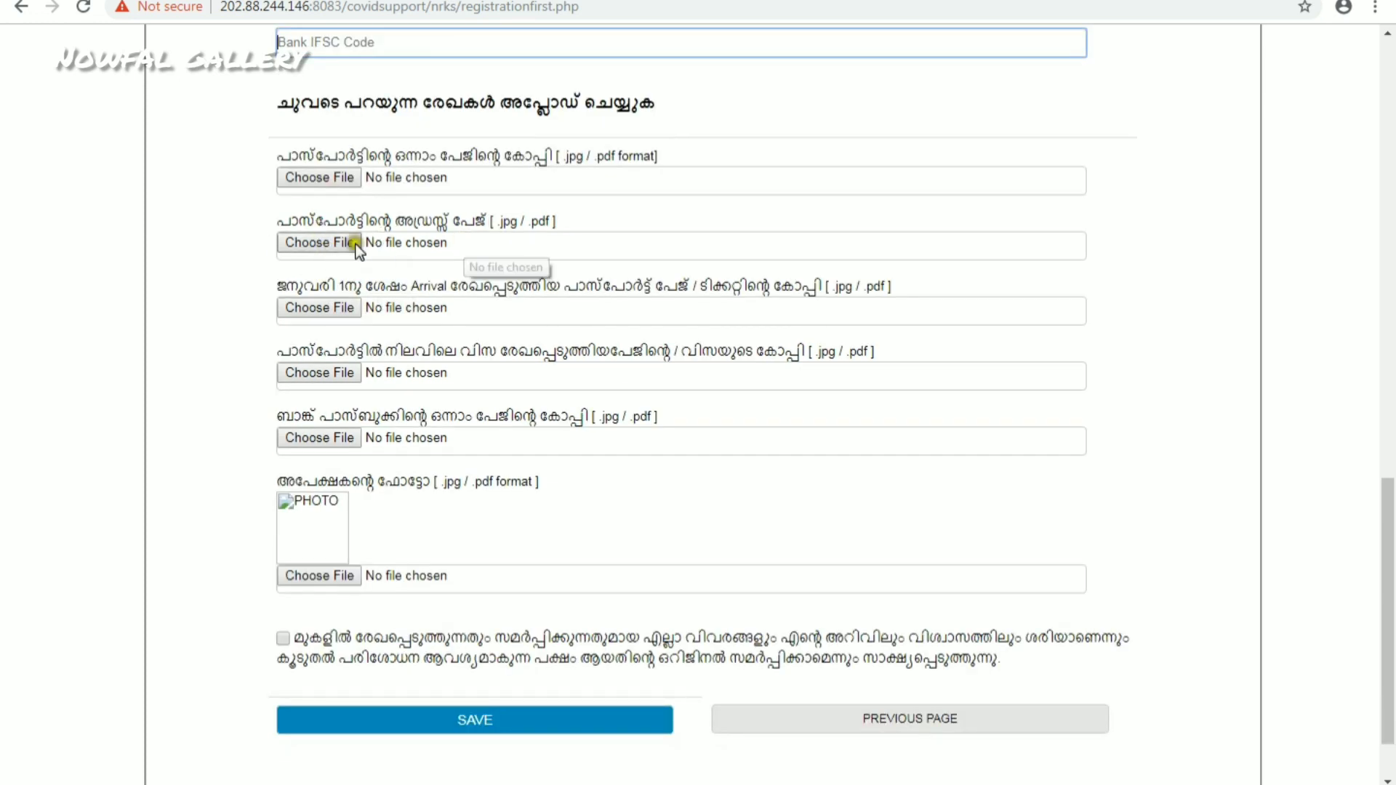
{"action": "scroll", "coordinate": [365, 255], "scroll_direction": "down", "scroll_amount": 1}
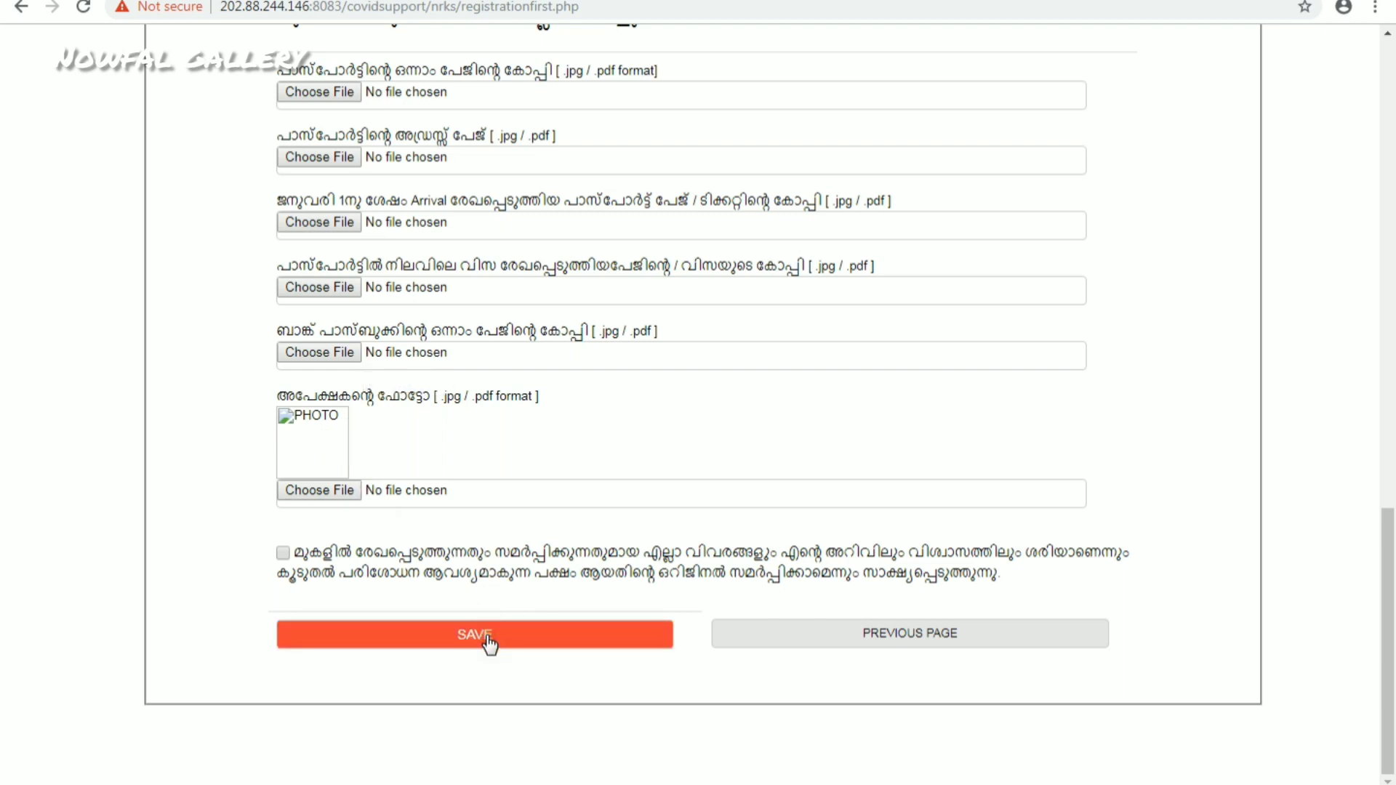
{"action": "left_click", "coordinate": [443, 641]}
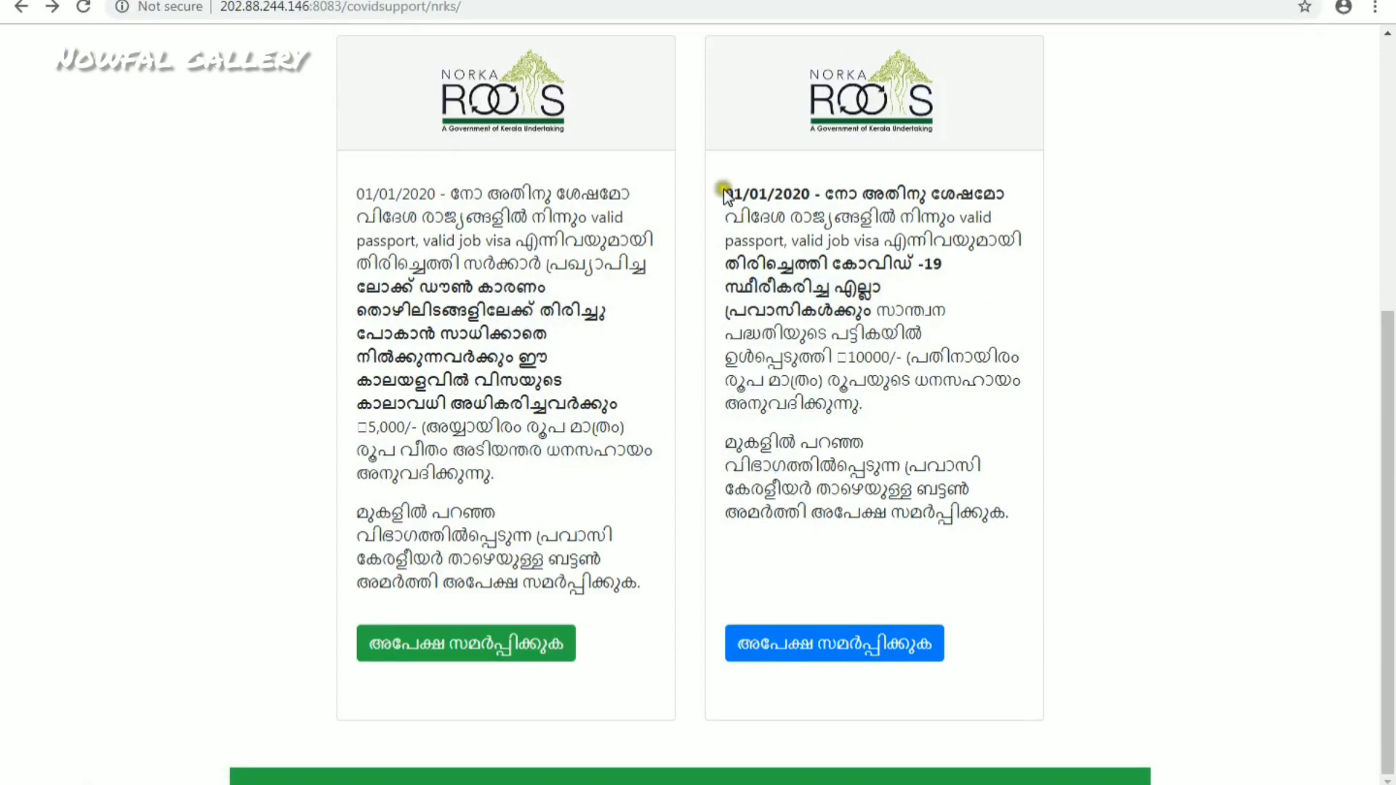
{"action": "left_click_drag", "start_coordinate": [755, 206], "coordinate": [1138, 534]}
{"action": "left_click", "coordinate": [1136, 526]}
{"action": "left_click_drag", "start_coordinate": [726, 194], "coordinate": [971, 271]}
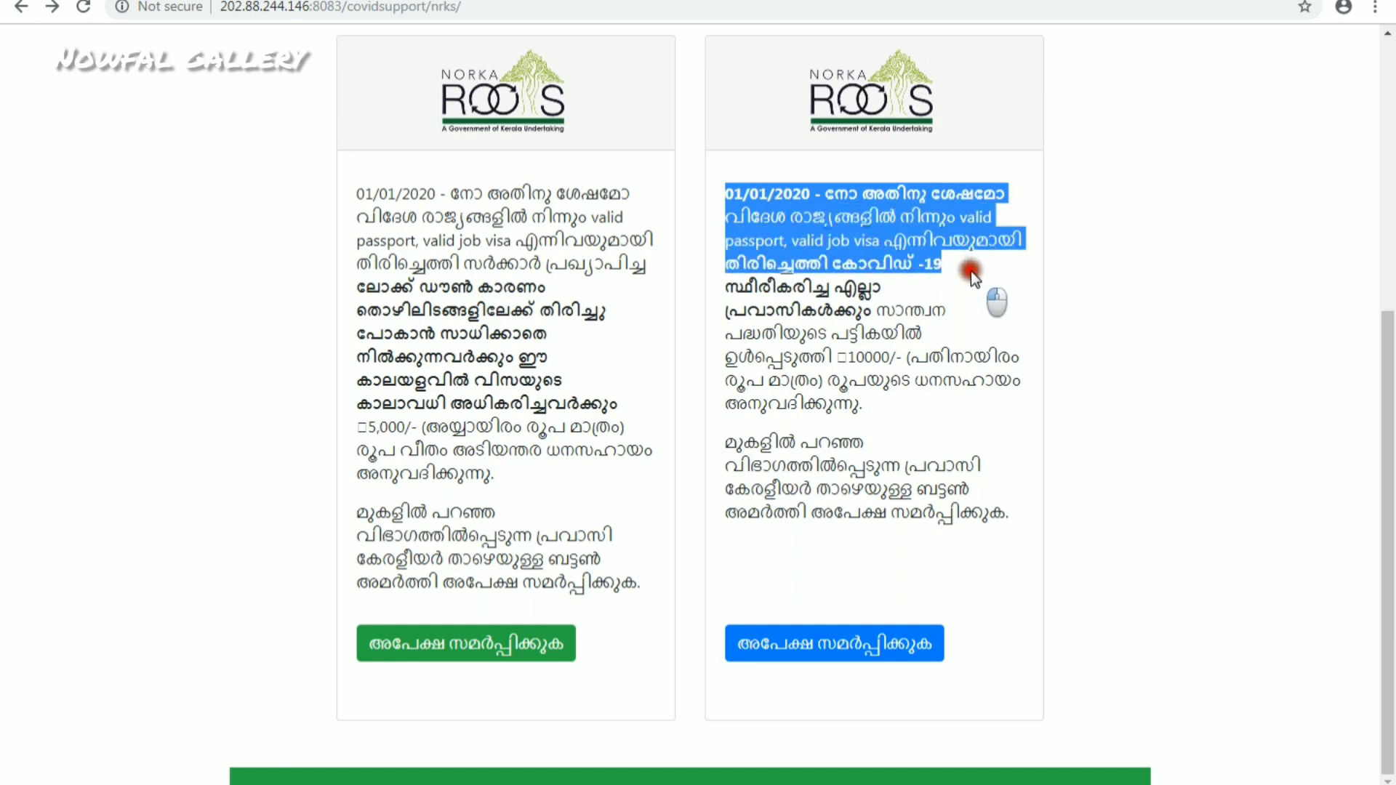
{"action": "left_click", "coordinate": [971, 270]}
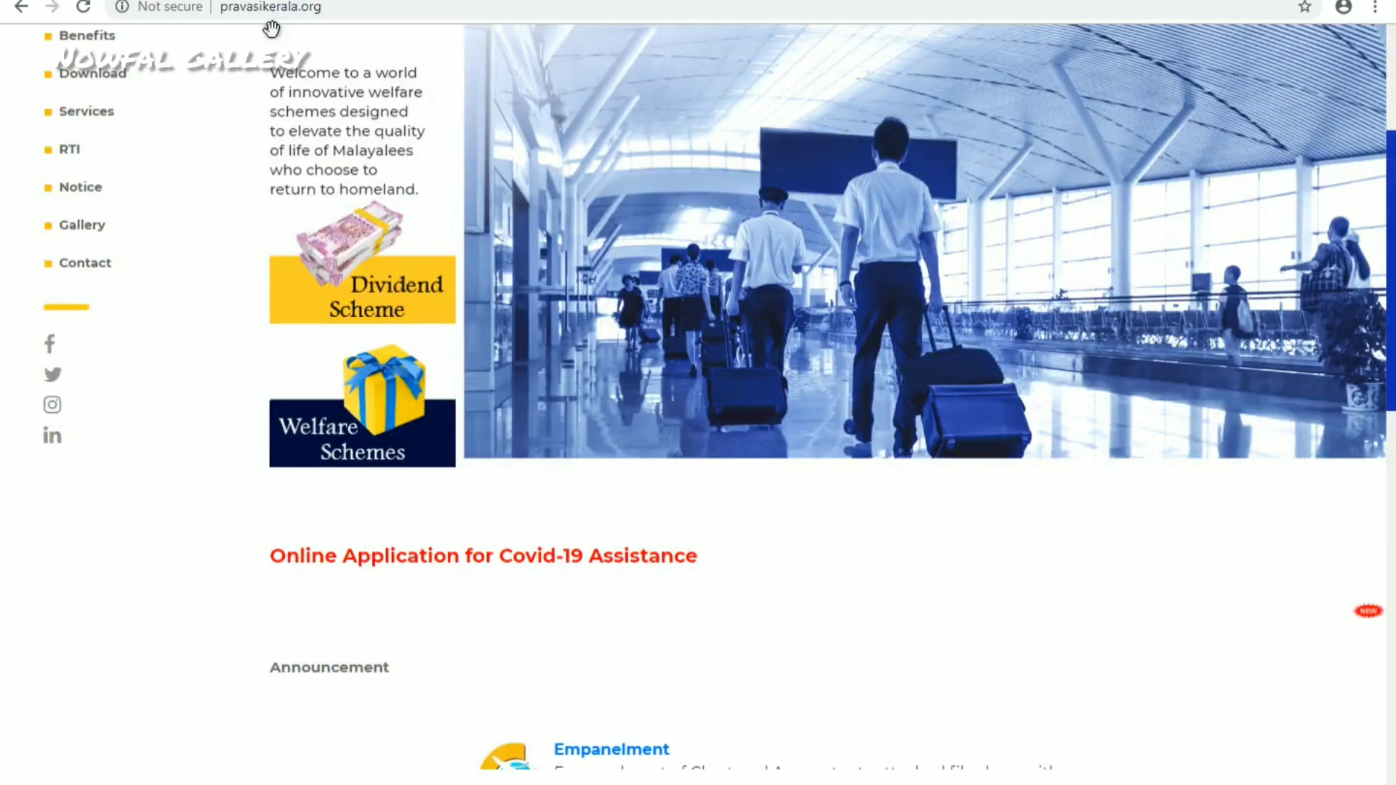
- Highlight the pravasikerala.org address and follow the 'Online Application for Covid-19 Assistance' link
{"action": "left_click_drag", "start_coordinate": [334, 8], "coordinate": [218, 6]}
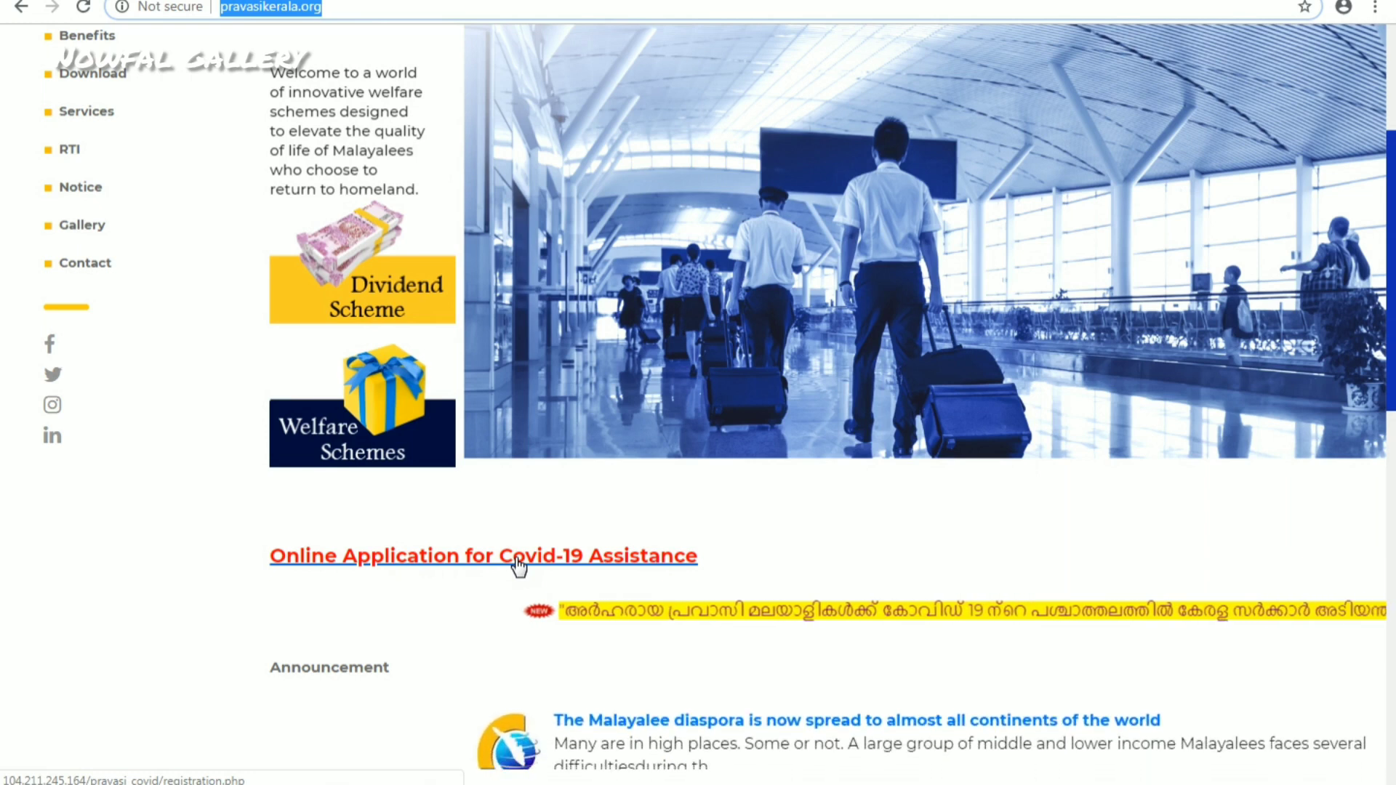
{"action": "left_click", "coordinate": [518, 564]}
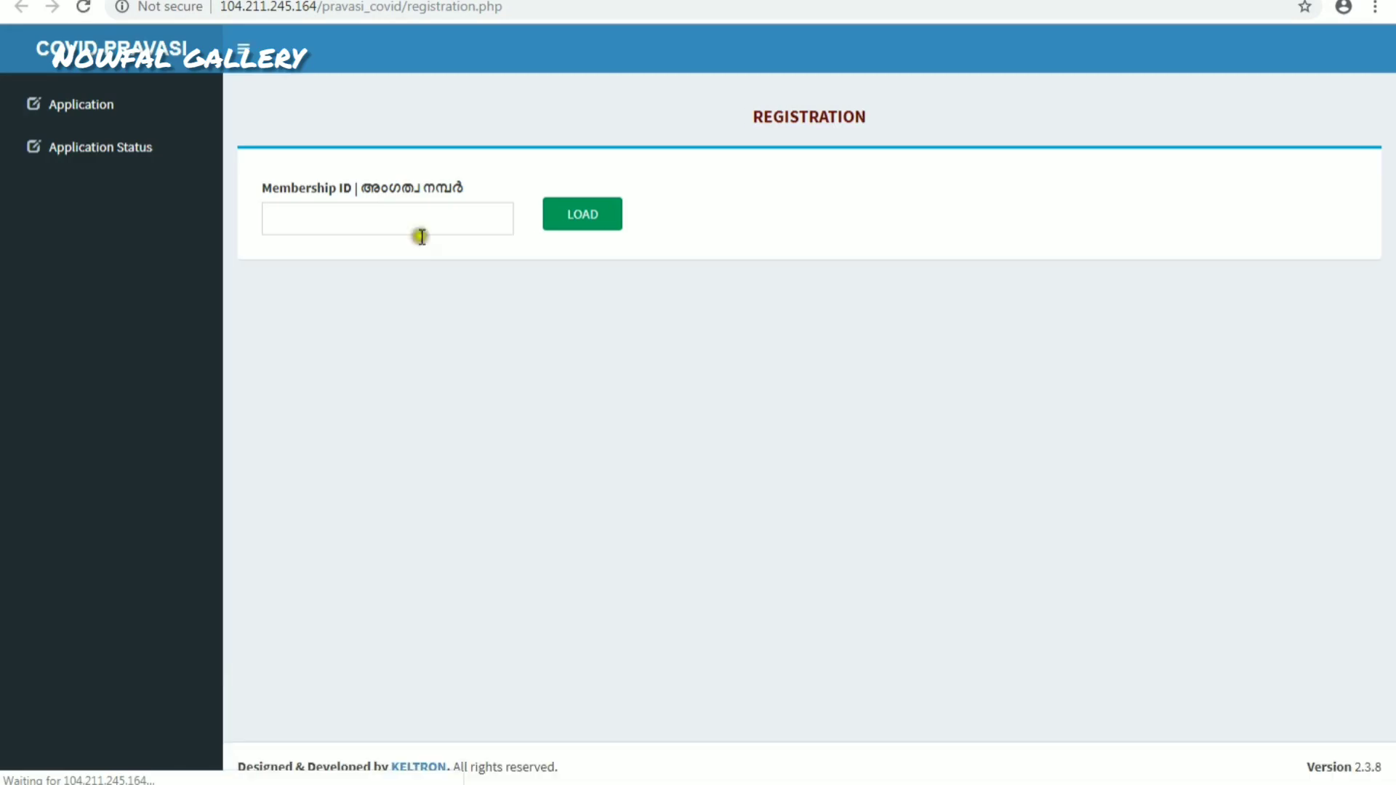
- Re-enter the membership ID and load the member's registration form
{"action": "left_click", "coordinate": [334, 227]}
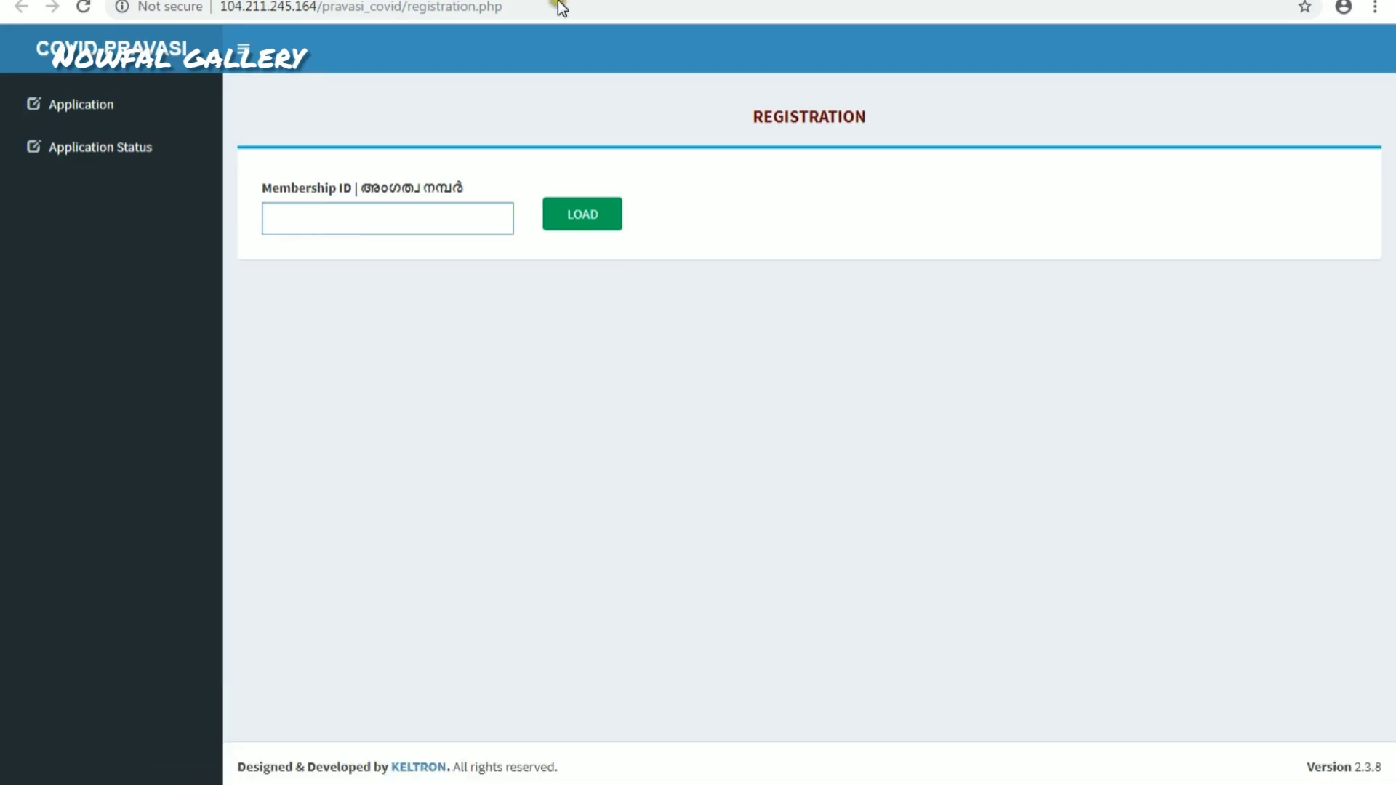
{"action": "left_click", "coordinate": [592, 211]}
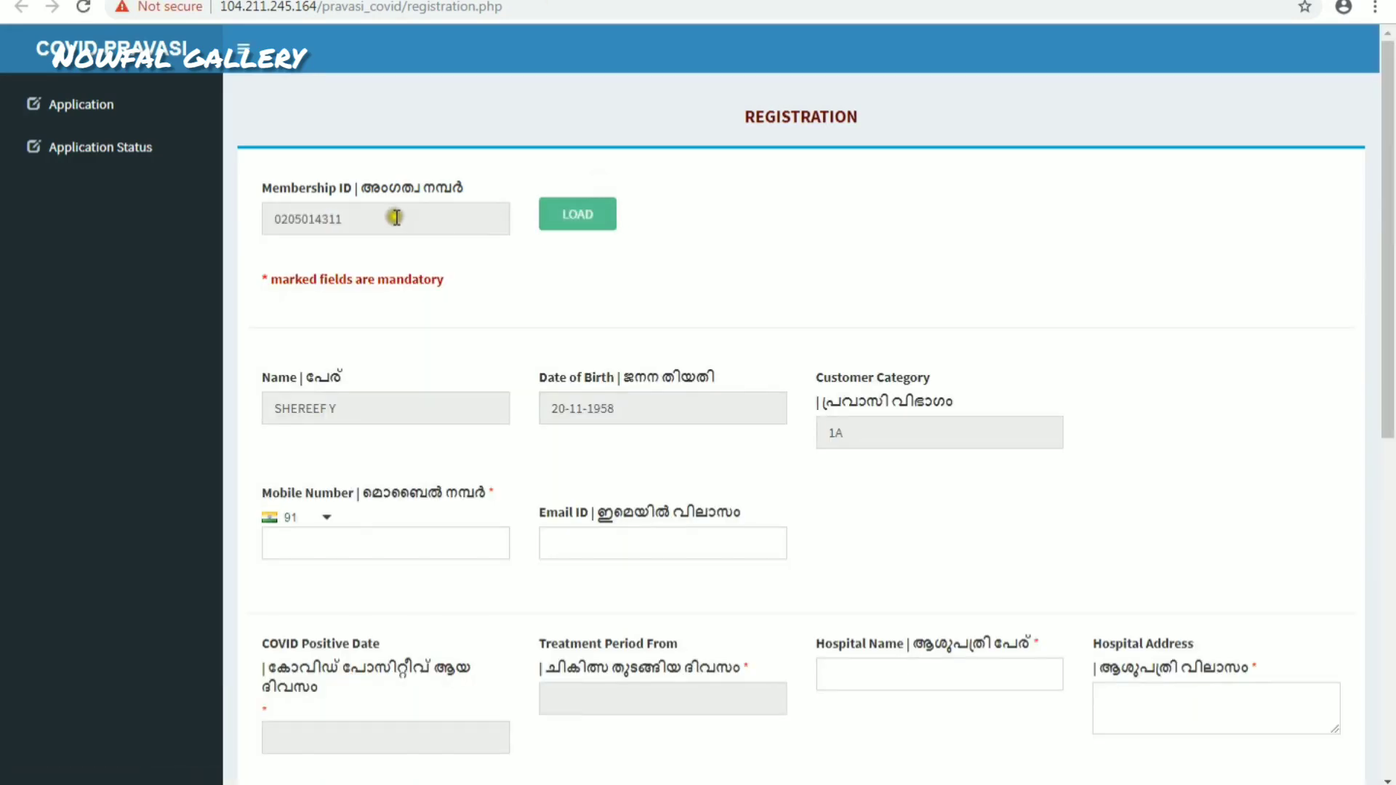
{"action": "left_click_drag", "start_coordinate": [423, 213], "coordinate": [216, 233]}
{"action": "key", "text": "ctrl+c"}
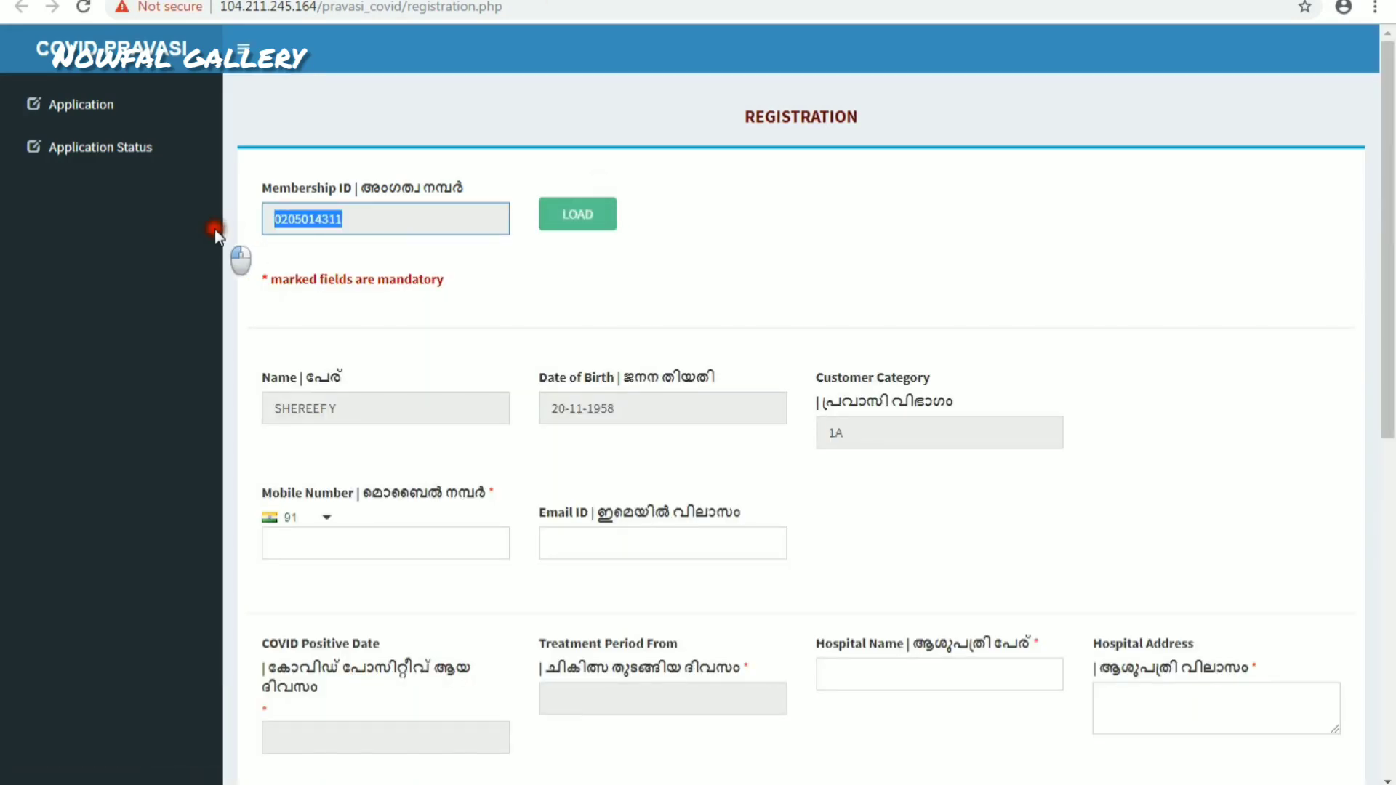
{"action": "key", "text": "BackSpace"}
{"action": "key", "text": "ctrl+v"}
{"action": "left_click", "coordinate": [598, 220]}
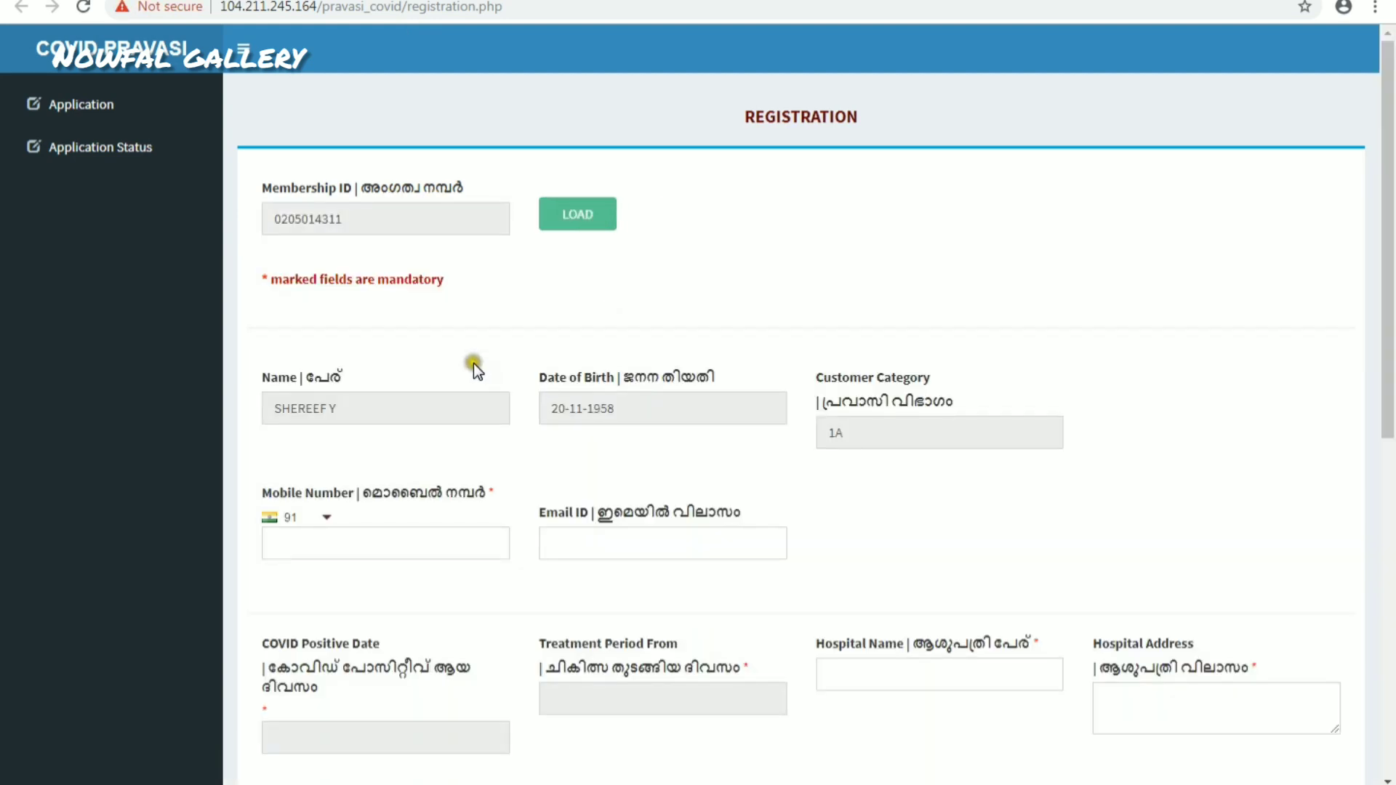
- Point out the mobile number, email address and COVID positive date fields
{"action": "scroll", "coordinate": [473, 363], "scroll_direction": "down", "scroll_amount": 3}
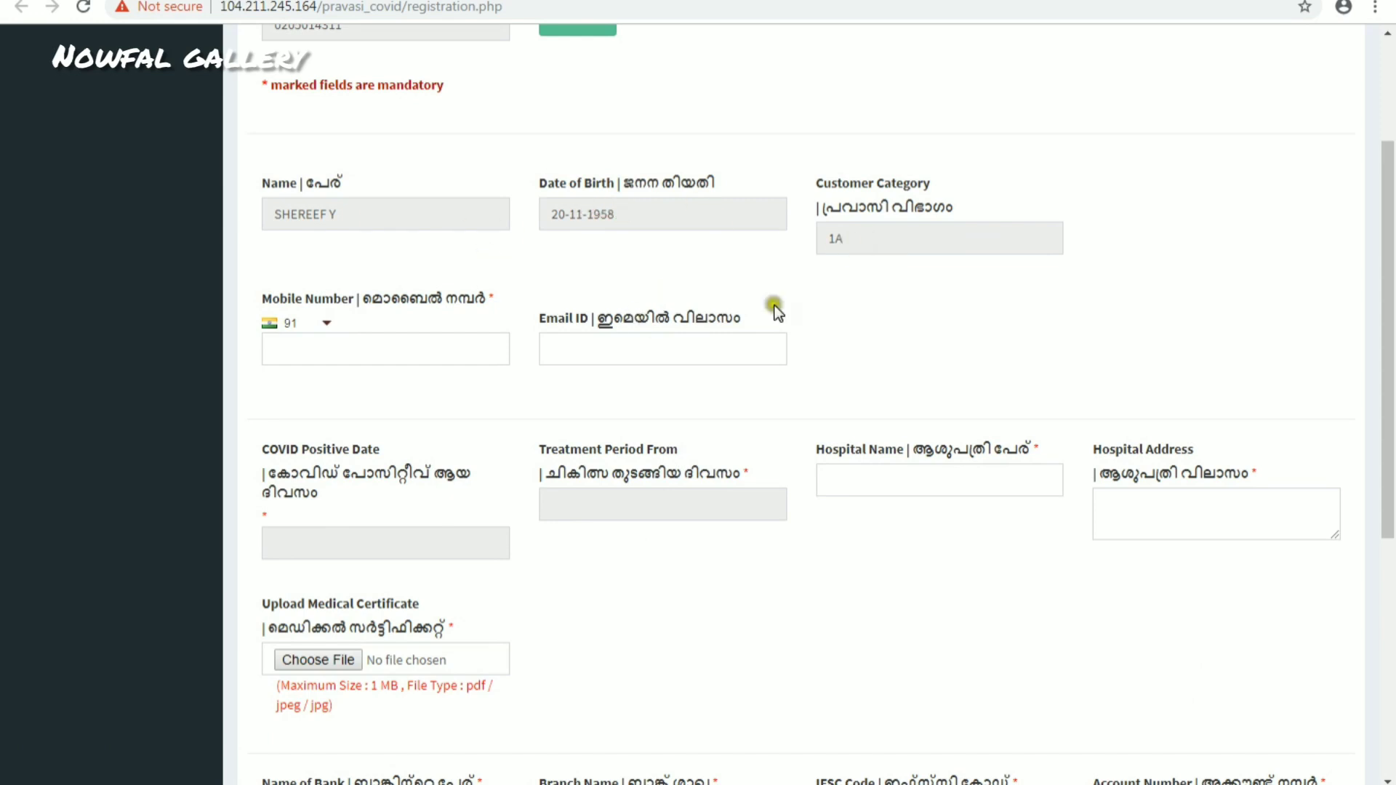
{"action": "scroll", "coordinate": [777, 311], "scroll_direction": "down", "scroll_amount": 1}
{"action": "left_click", "coordinate": [368, 242]}
{"action": "left_click", "coordinate": [613, 257]}
{"action": "left_click", "coordinate": [342, 446]}
{"action": "scroll", "coordinate": [381, 385], "scroll_direction": "down", "scroll_amount": 1}
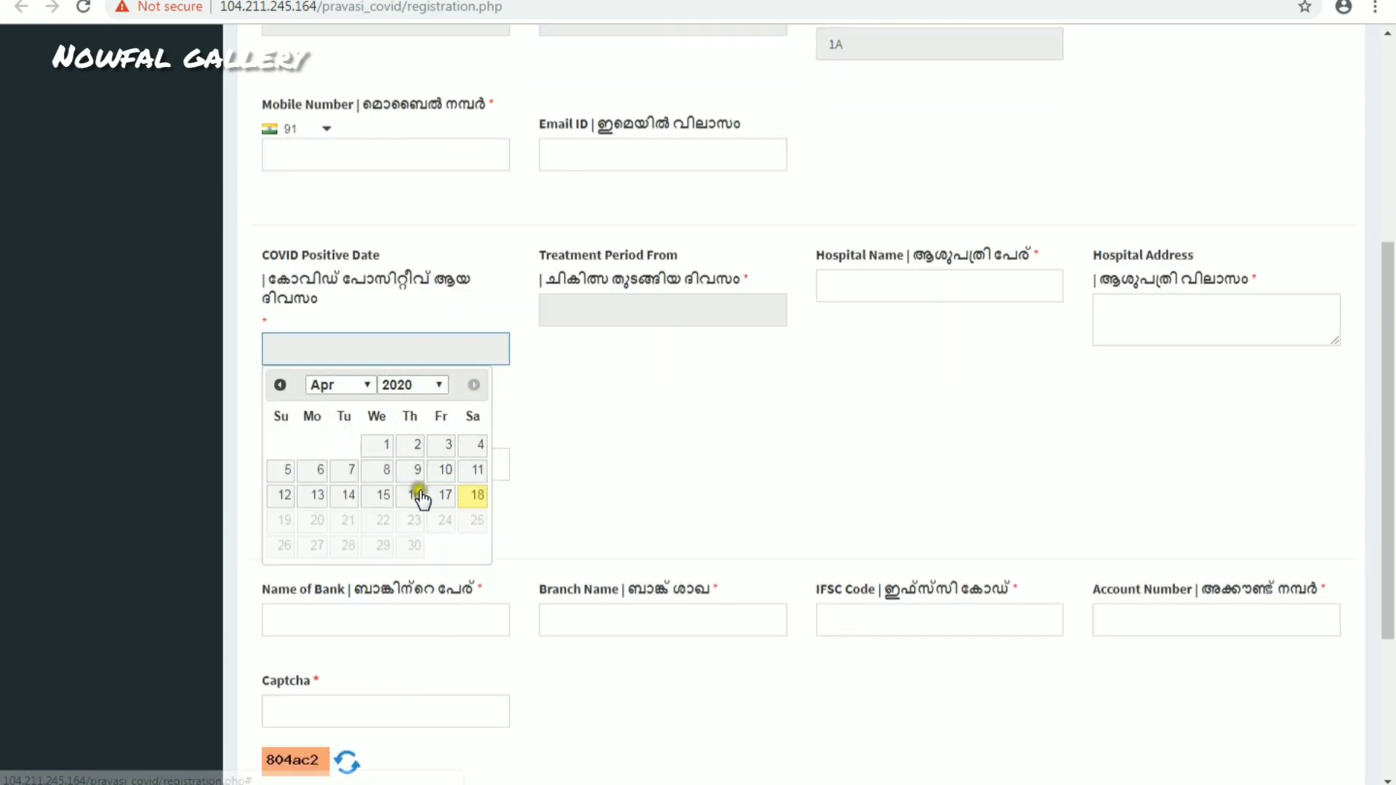
- Point out the treatment start date, hospital name and hospital address fields
{"action": "left_click", "coordinate": [615, 313]}
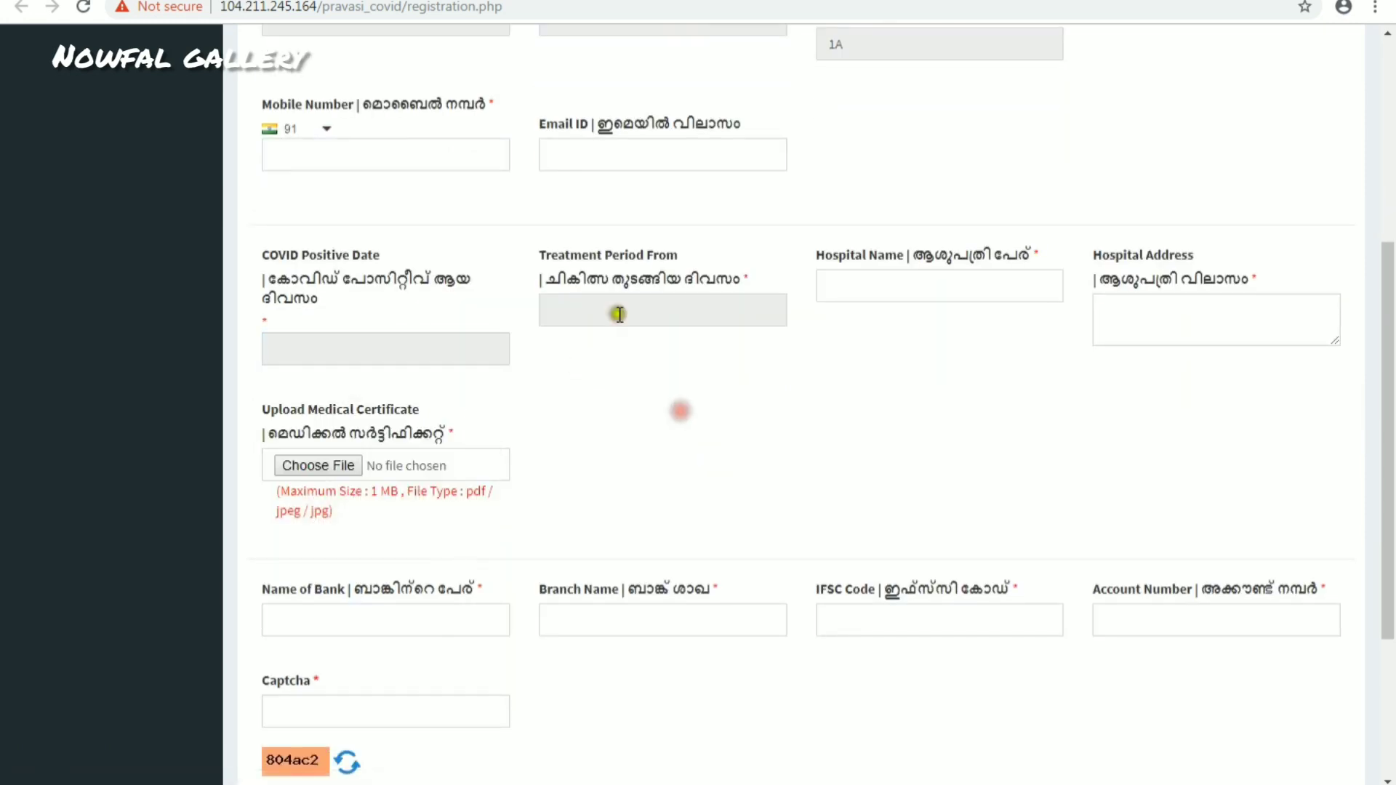
{"action": "left_click", "coordinate": [948, 286]}
{"action": "scroll", "coordinate": [1115, 304], "scroll_direction": "down", "scroll_amount": 1}
{"action": "left_click", "coordinate": [1132, 217]}
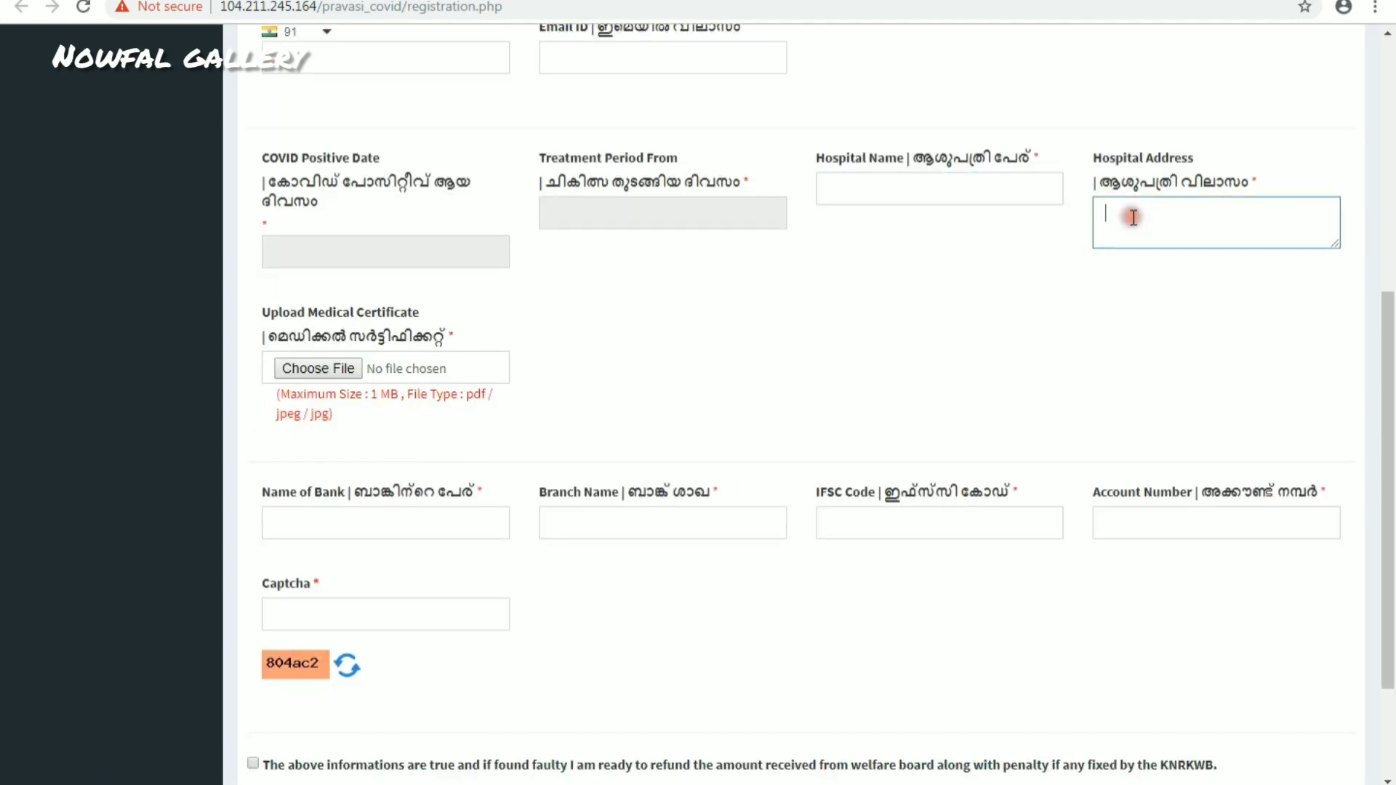
{"action": "scroll", "coordinate": [798, 338], "scroll_direction": "down", "scroll_amount": 2}
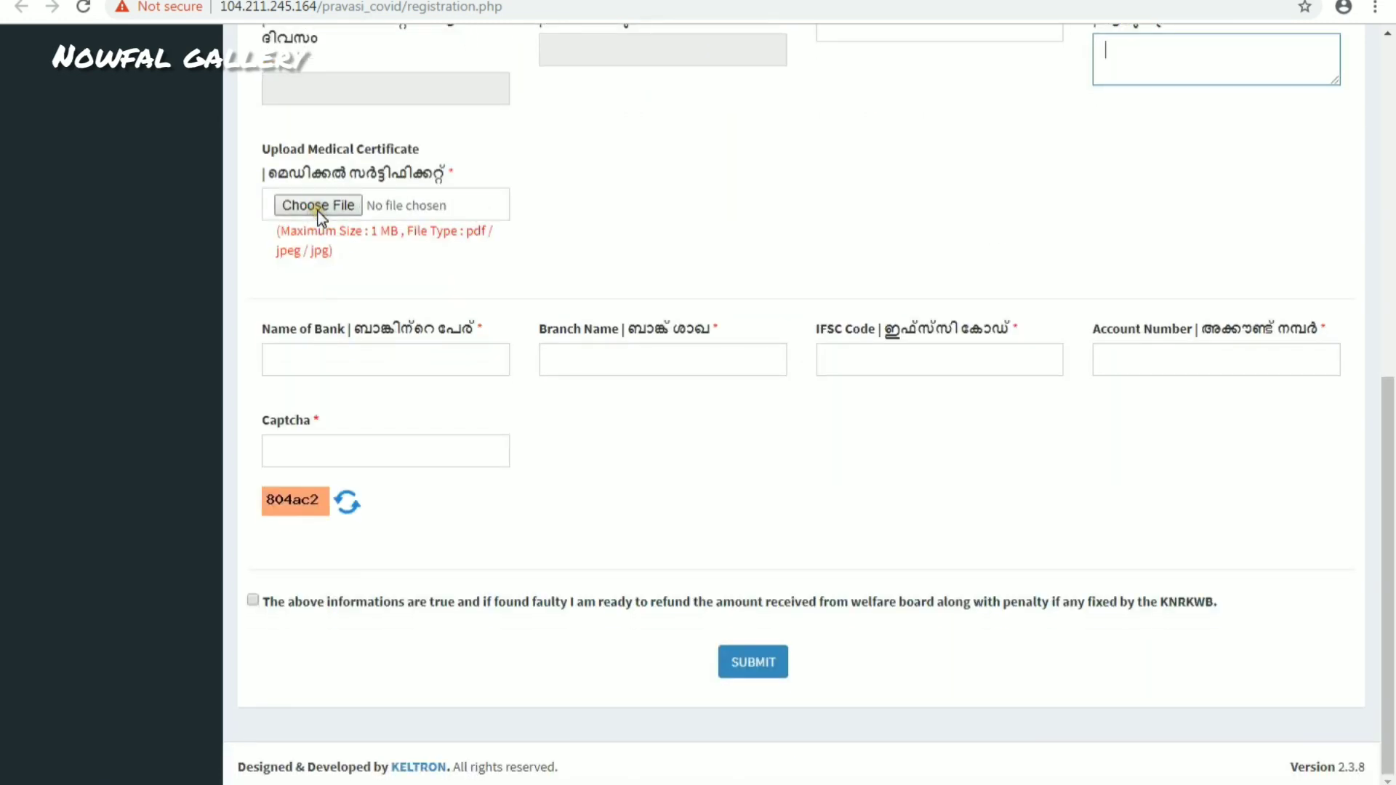